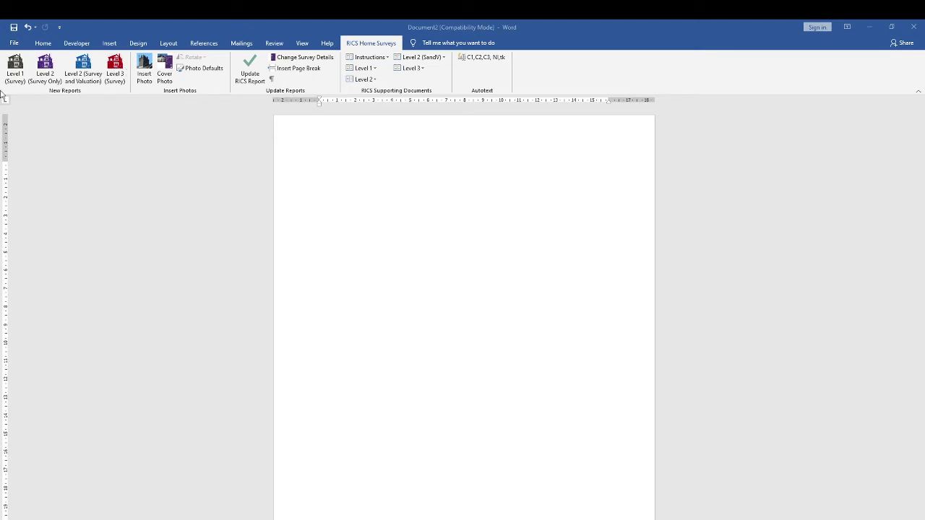
# Open the file locations settings in the advanced Word options.
pyautogui.click(15, 45)
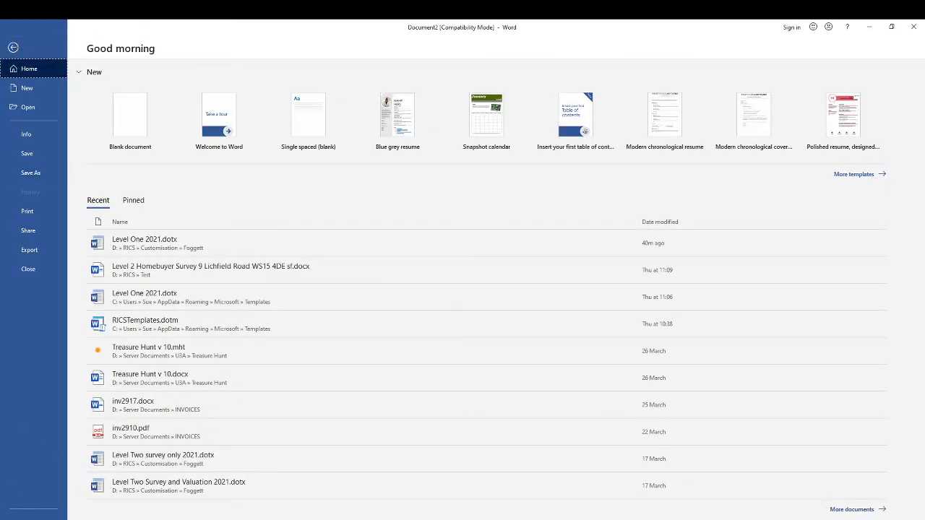
pyautogui.click(31, 519)
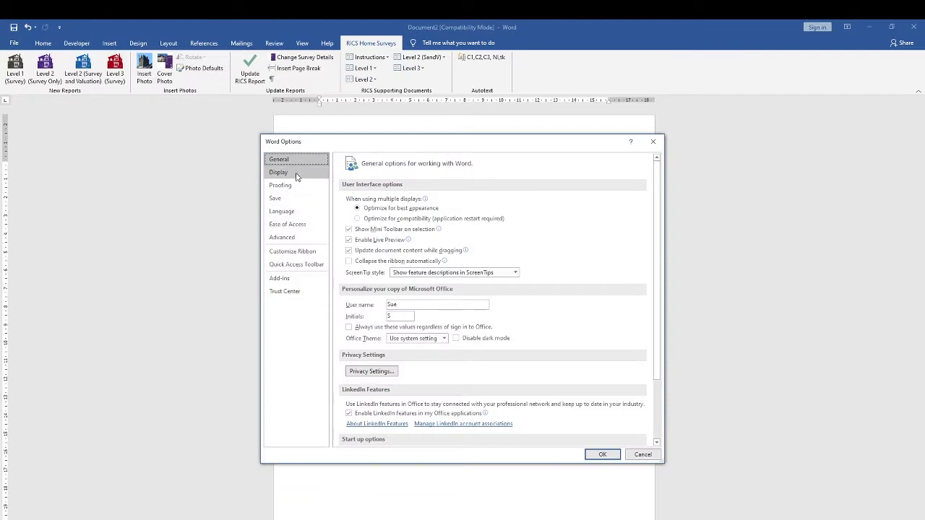
pyautogui.click(289, 237)
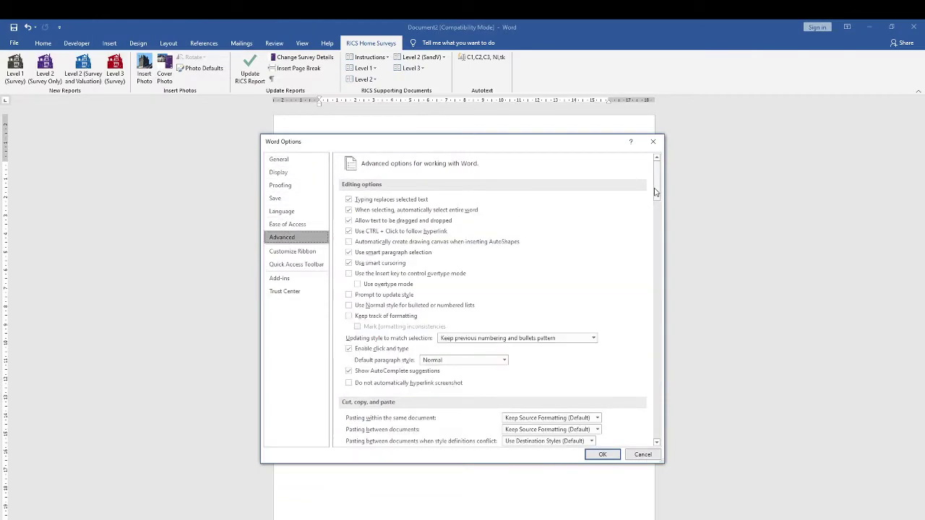
pyautogui.moveTo(655, 191); pyautogui.dragTo(667, 342)
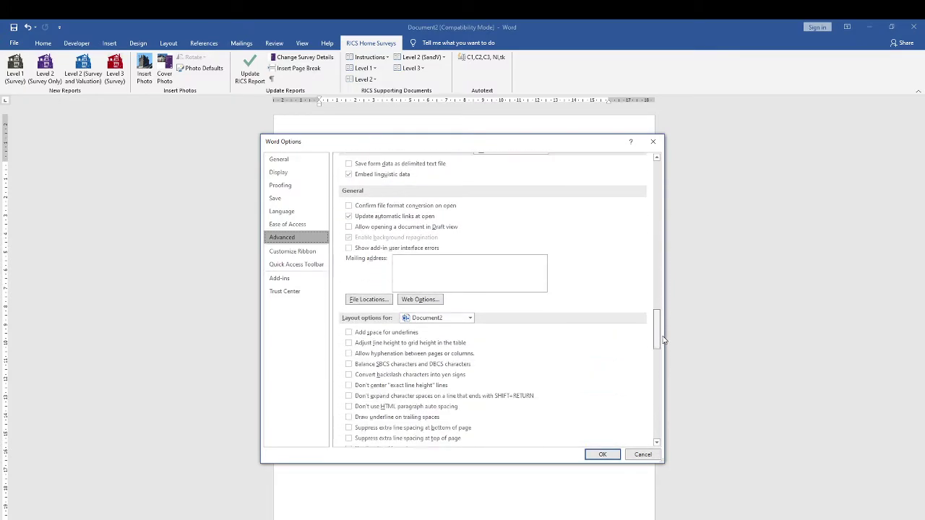
pyautogui.click(368, 299)
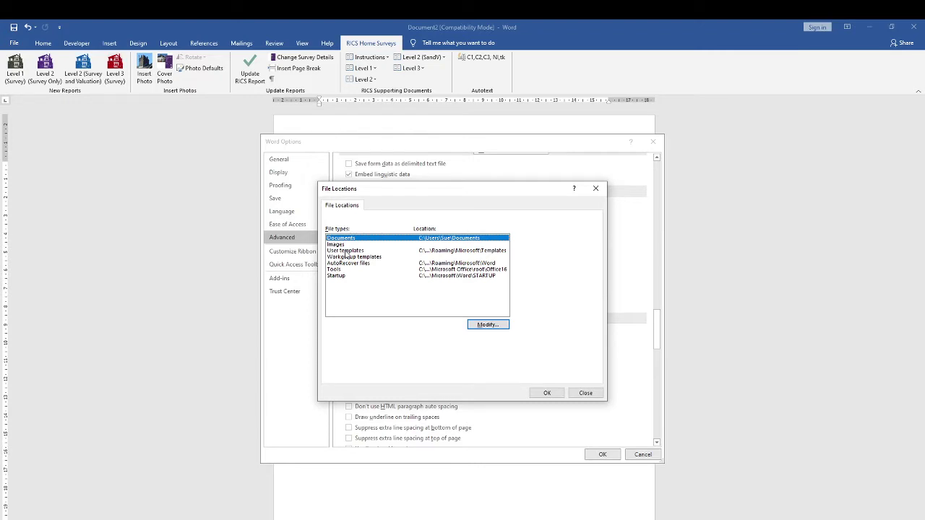
# Copy the address of the User templates folder as text, then close the options without changing the location.
pyautogui.click(346, 250)
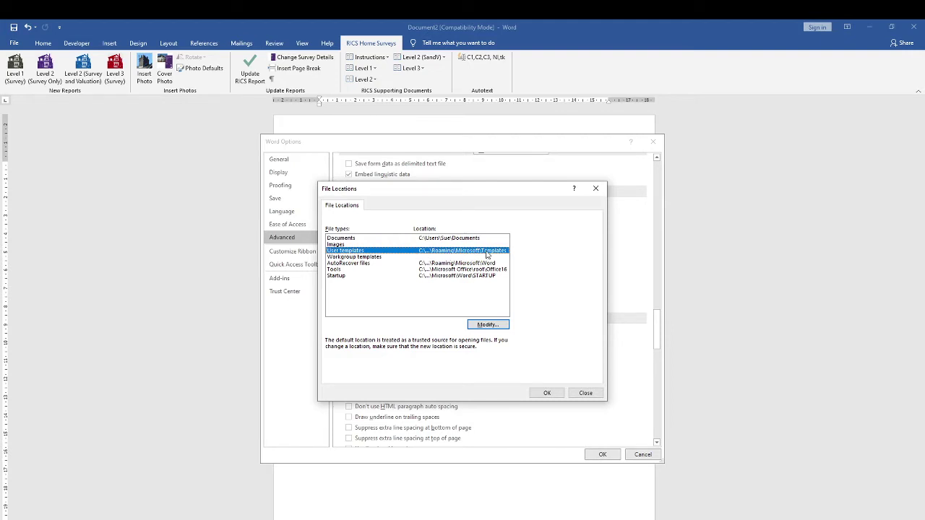
pyautogui.click(486, 324)
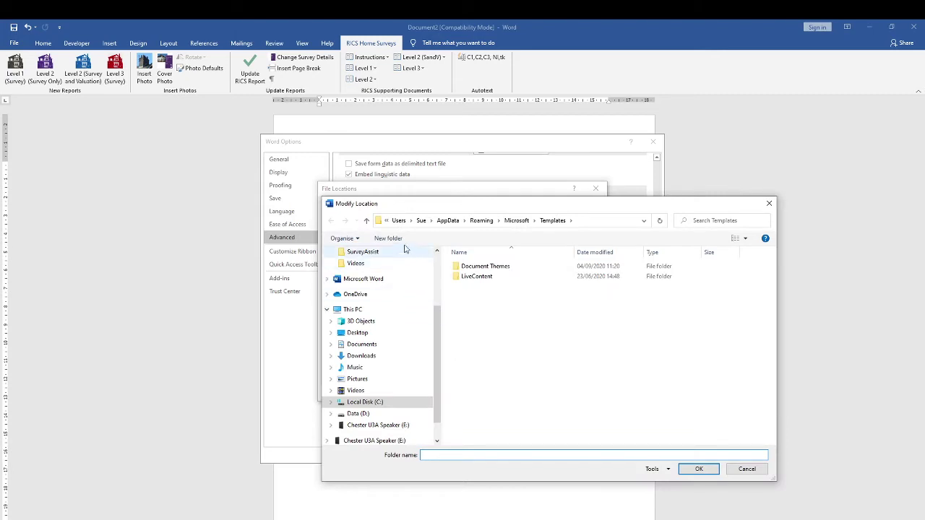
pyautogui.rightClick(586, 224)
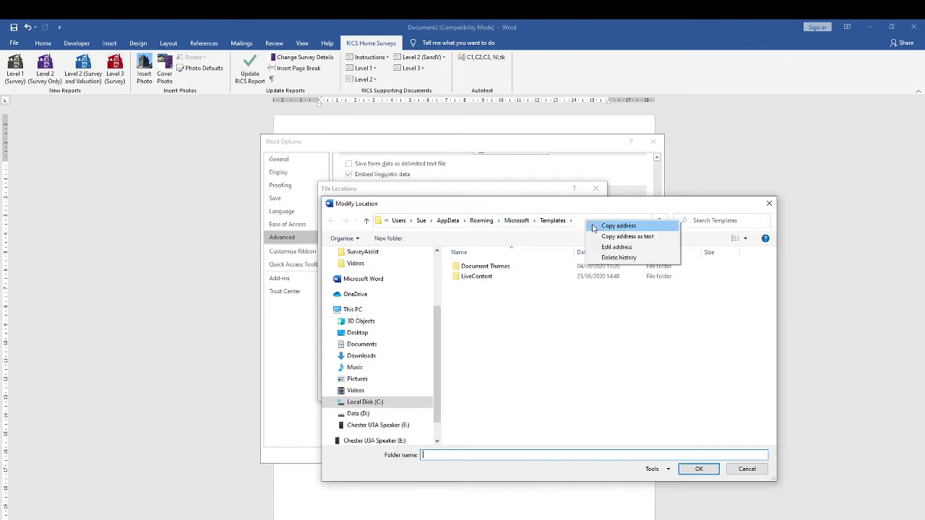
pyautogui.click(597, 237)
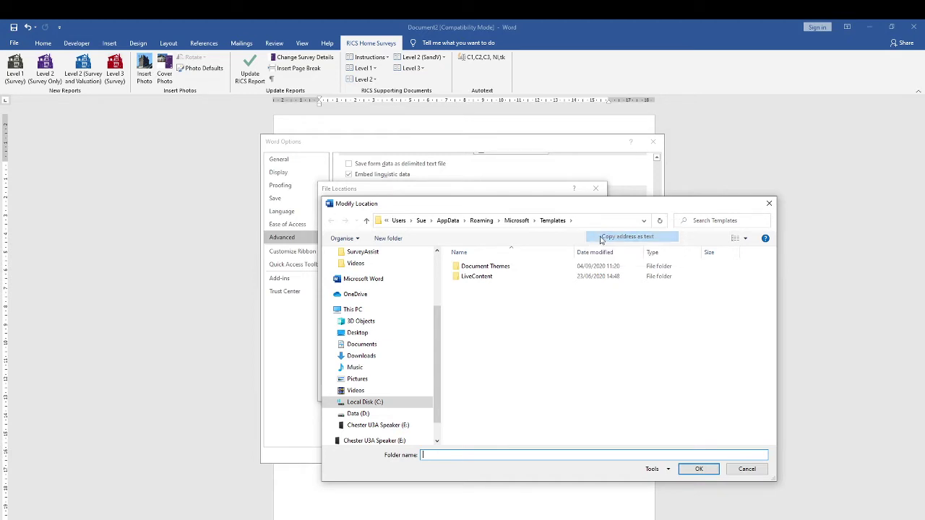
pyautogui.click(698, 470)
pyautogui.click(585, 391)
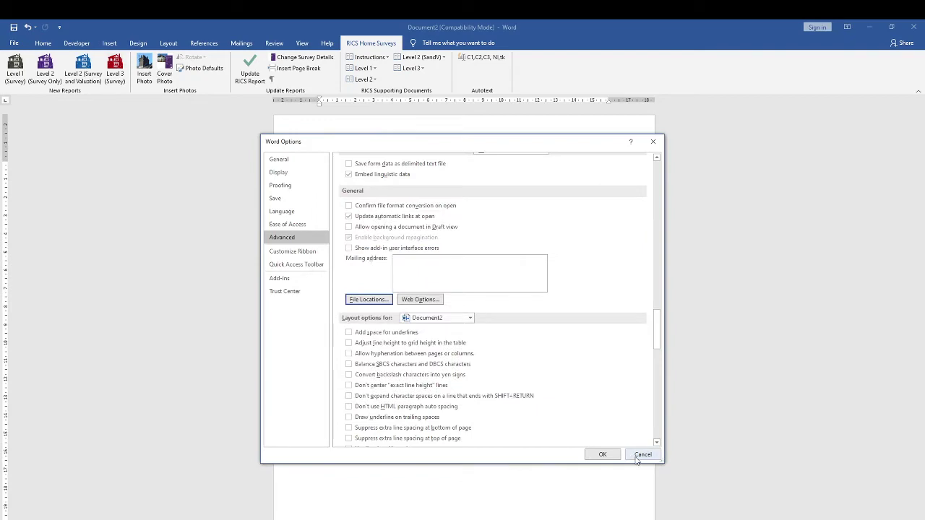
pyautogui.click(639, 458)
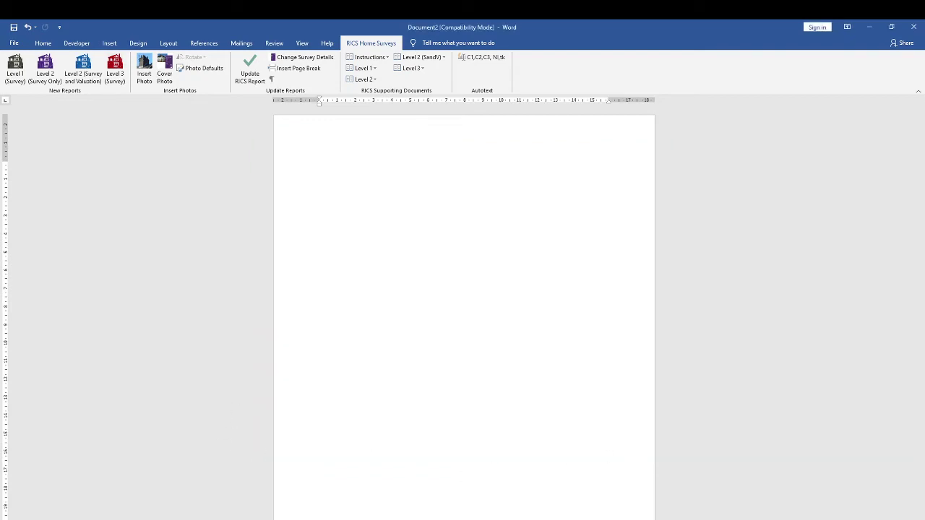
# Switch to File Explorer and go to the copied user Templates folder address.
pyautogui.press('super+e')
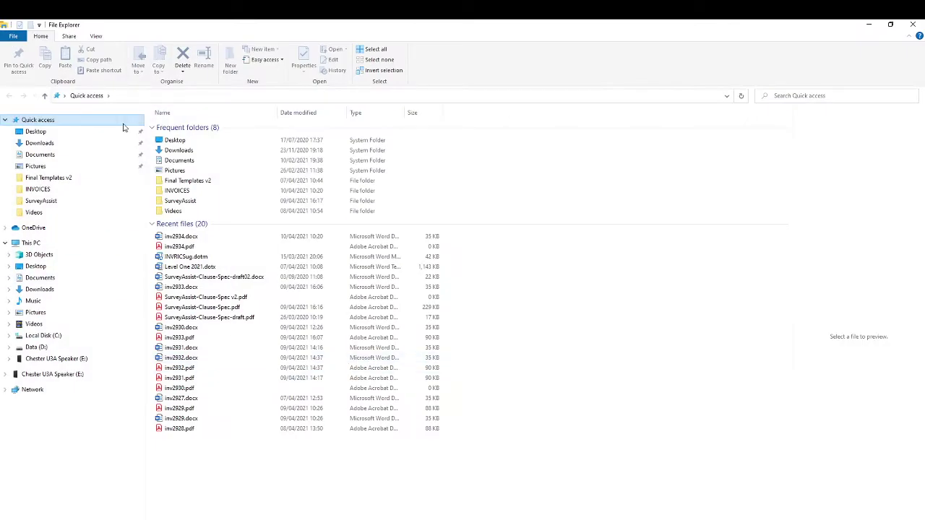
pyautogui.rightClick(139, 94)
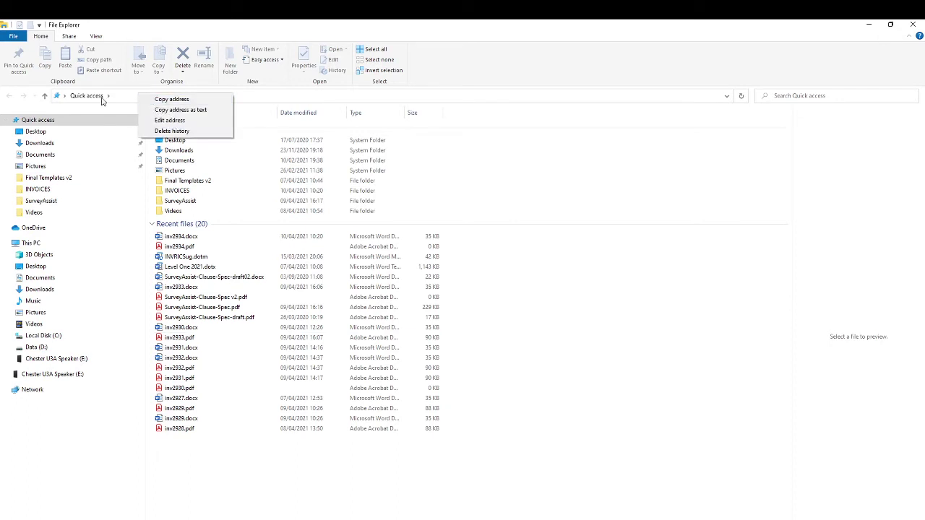
pyautogui.click(109, 96)
pyautogui.click(117, 96)
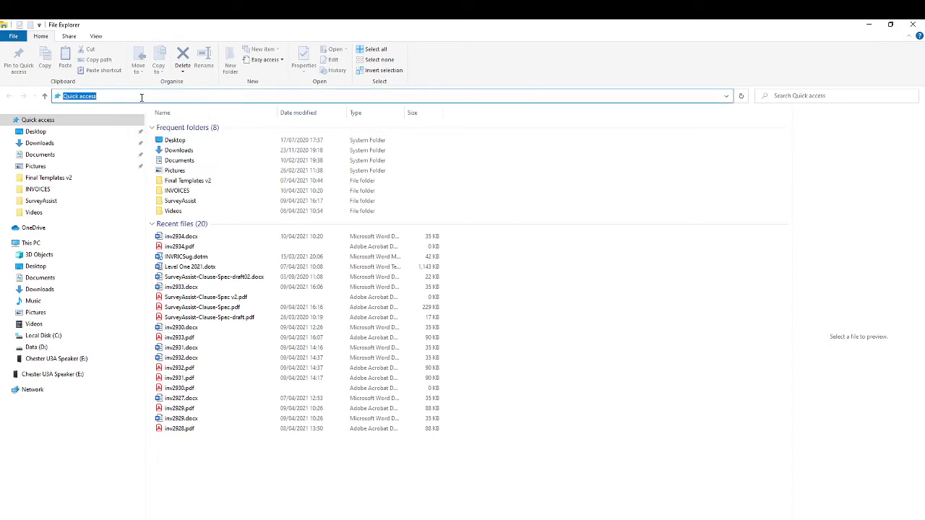
pyautogui.hotkey('ctrl', 'v')
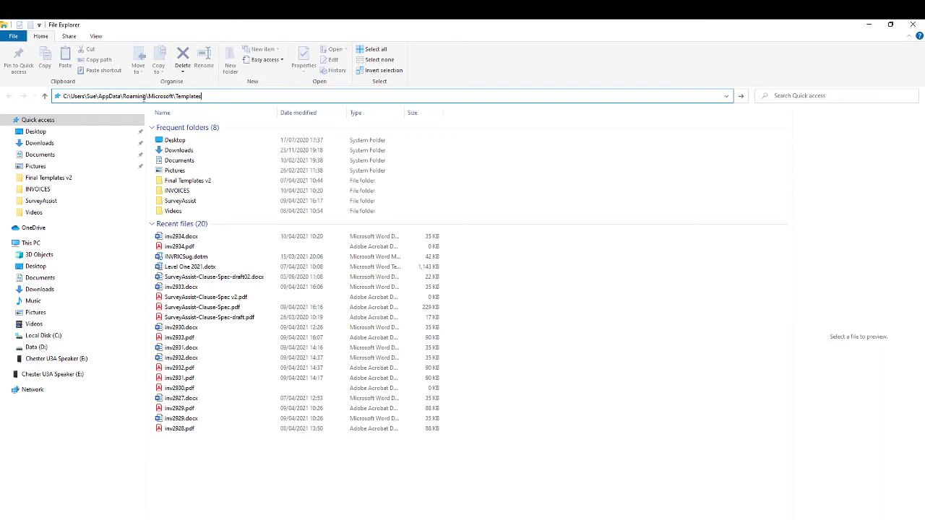
pyautogui.press('Return')
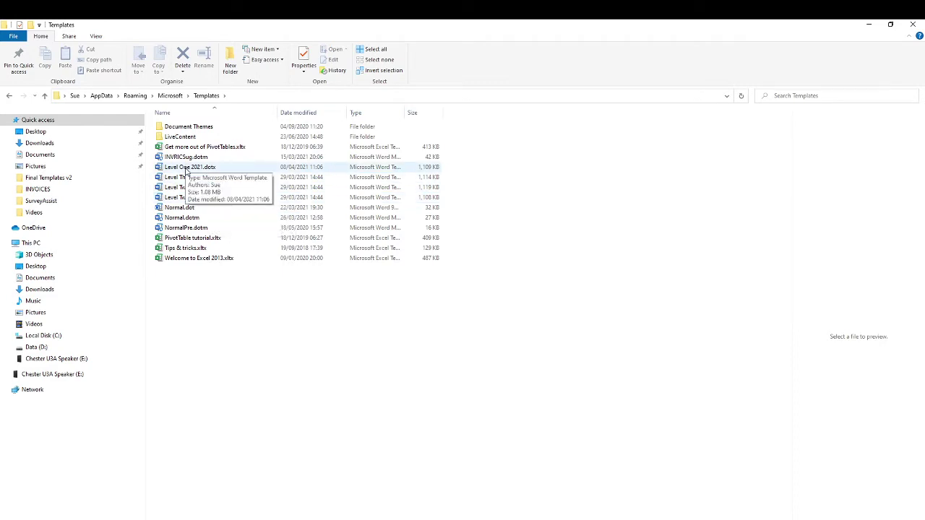
# Select the four survey templates from Level One 2021.dotx to Level Two survey only 2021.dotx, then clear the selection and close File Explorer.
pyautogui.keyDown('shift'); pyautogui.click(185, 170); pyautogui.keyUp('shift')
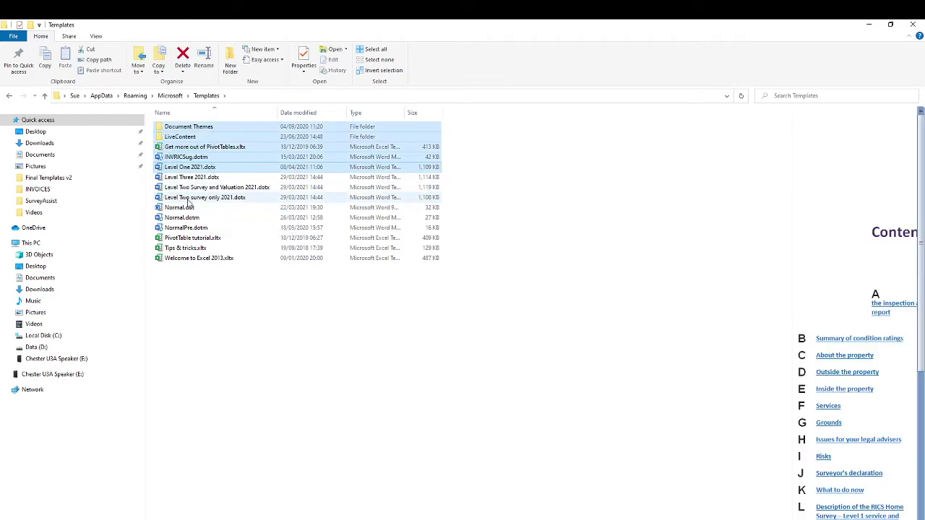
pyautogui.click(214, 187)
pyautogui.click(189, 167)
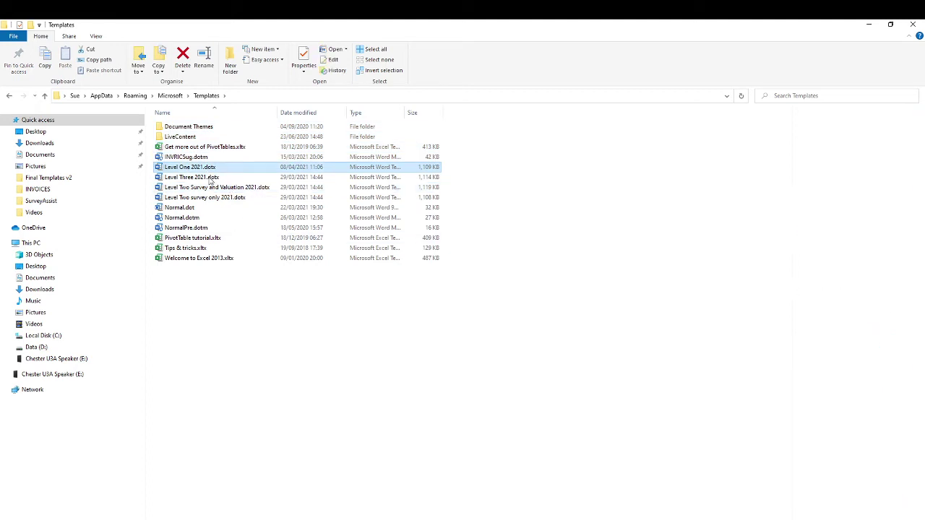
pyautogui.keyDown('shift'); pyautogui.click(206, 197); pyautogui.keyUp('shift')
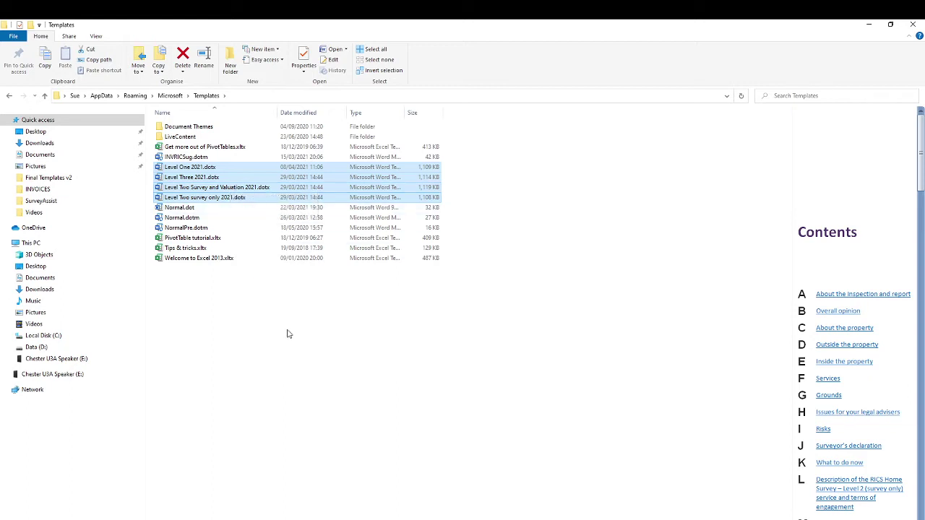
pyautogui.click(227, 308)
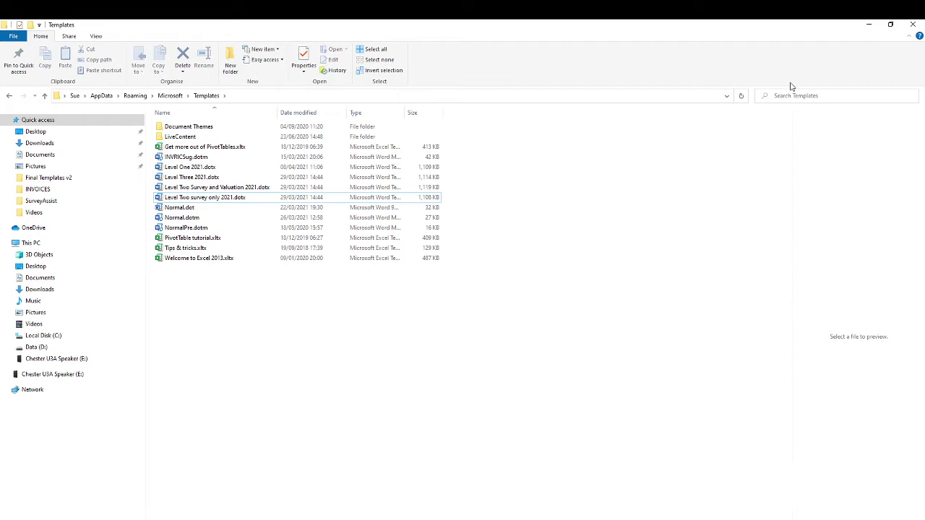
pyautogui.click(911, 27)
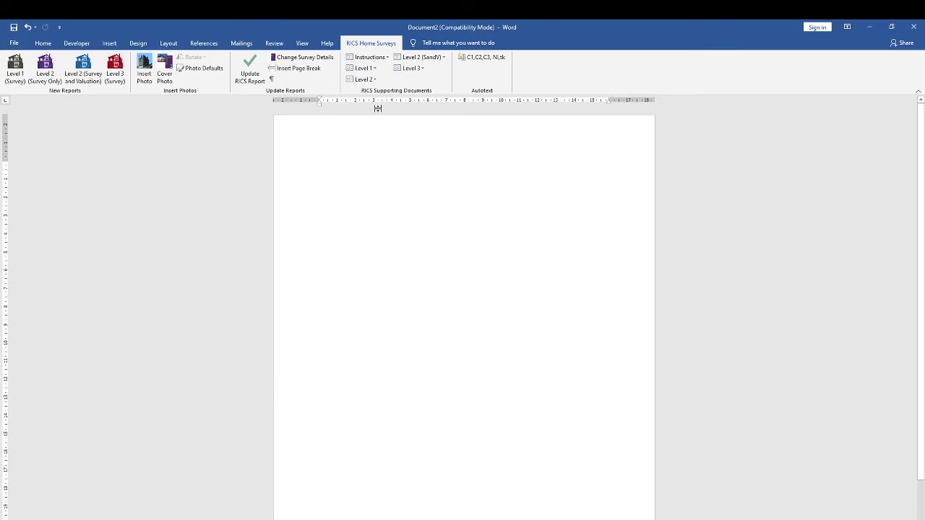
# Create a Level 2 (Survey and Valuation) report, skip its survey details, and close it without saving.
pyautogui.click(87, 65)
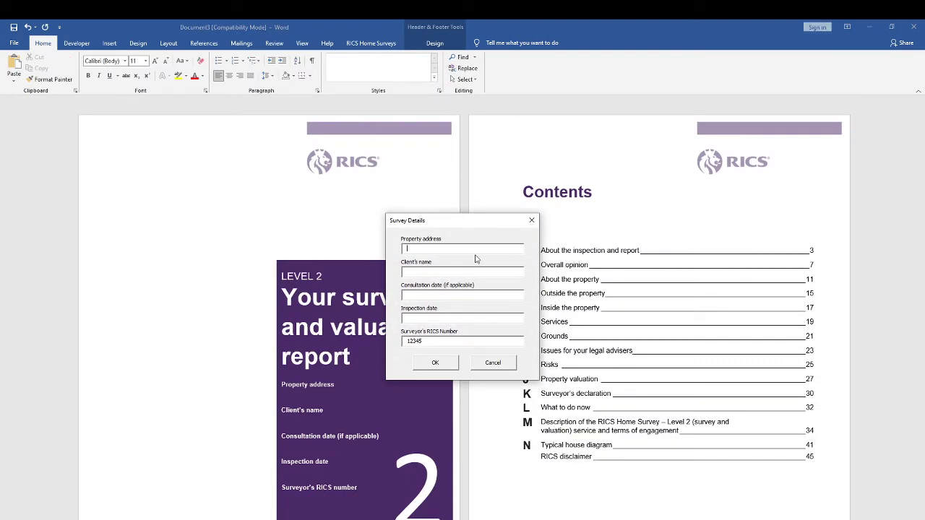
pyautogui.click(493, 363)
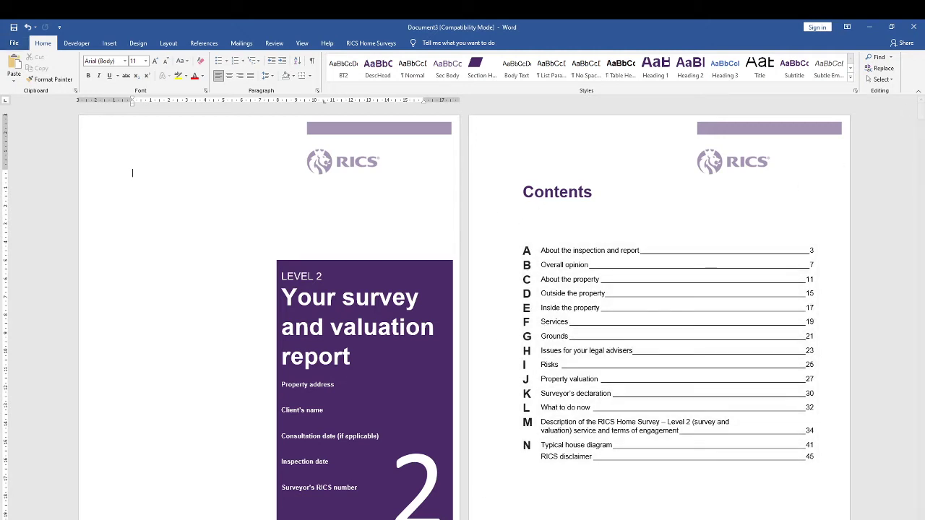
pyautogui.click(913, 28)
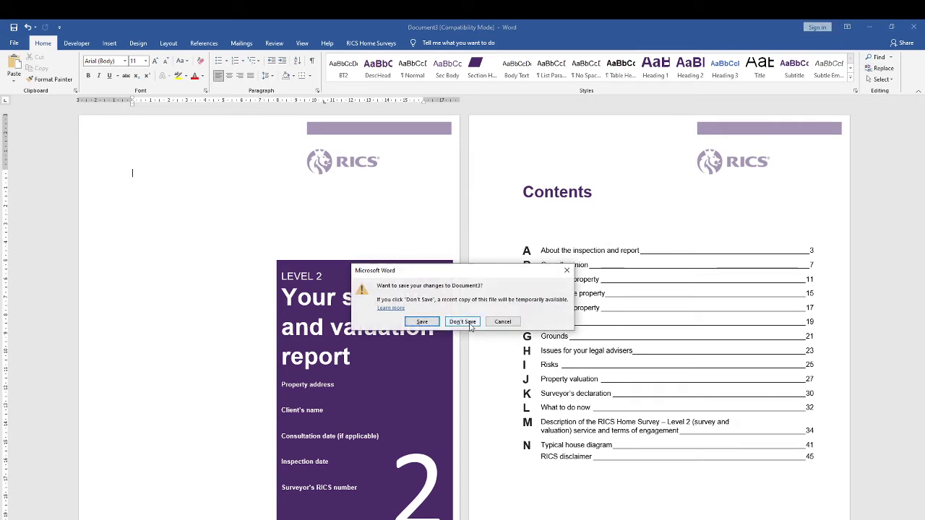
pyautogui.click(466, 325)
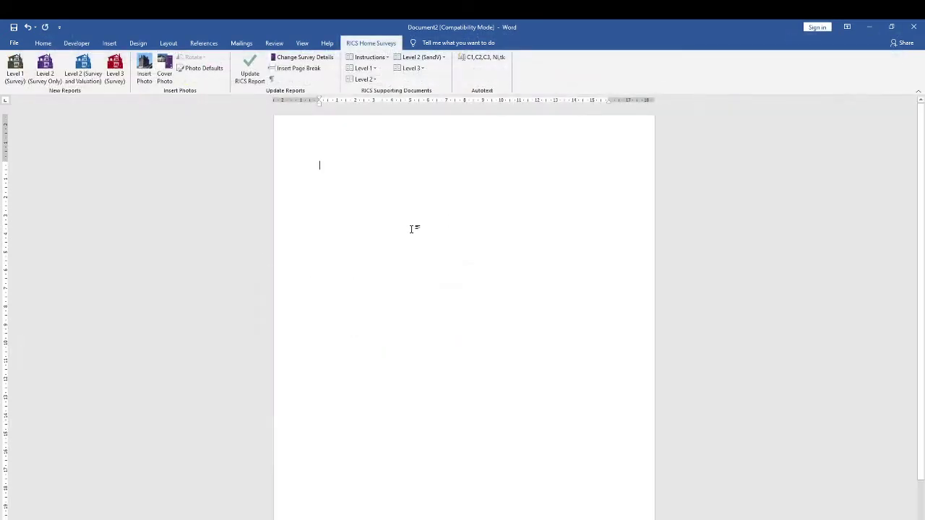
# Browse for a file to open and go to the copied user Templates folder address.
pyautogui.click(14, 44)
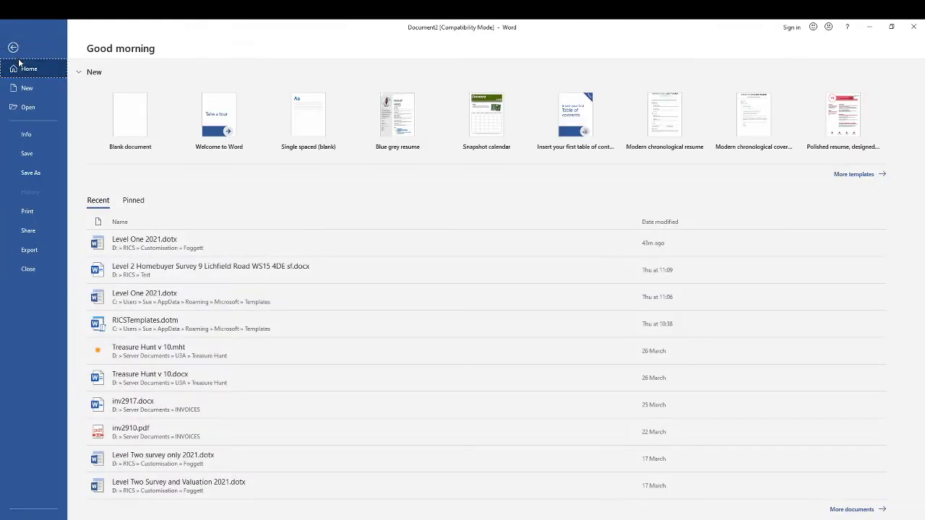
pyautogui.click(26, 107)
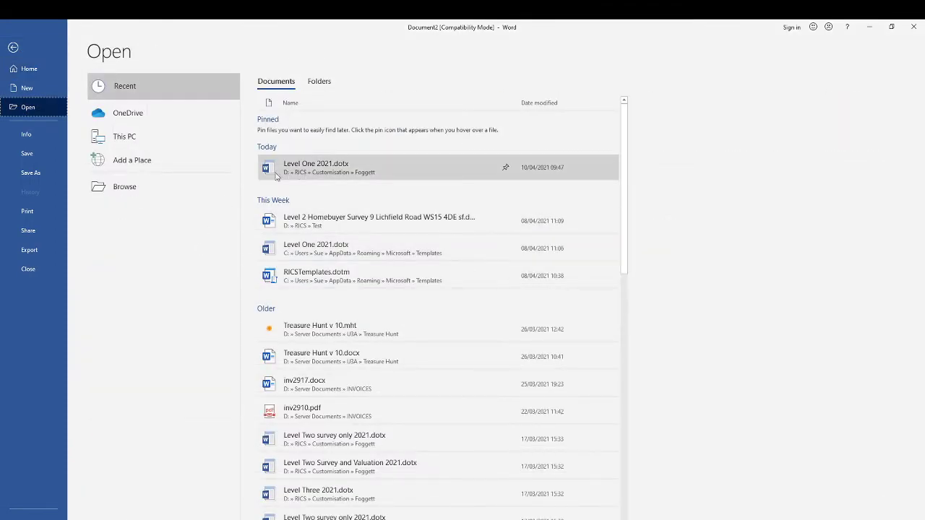
pyautogui.click(130, 186)
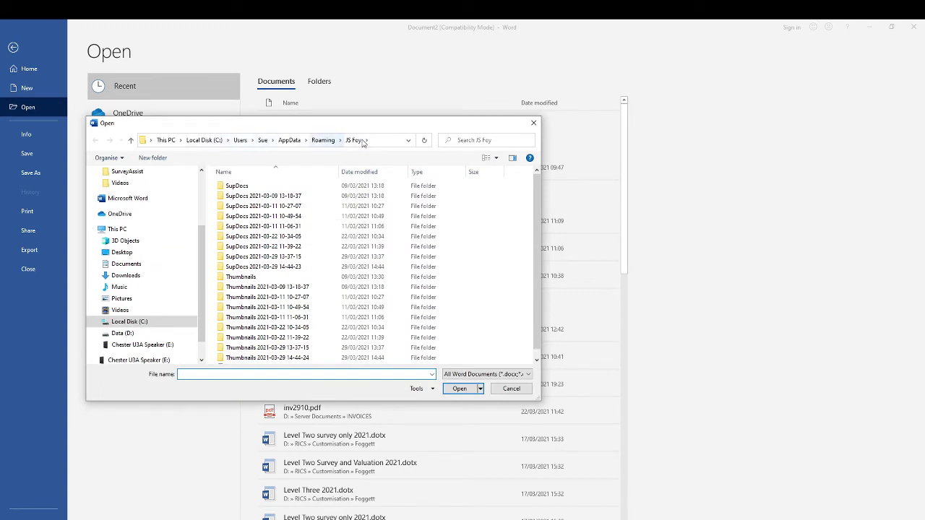
pyautogui.rightClick(374, 142)
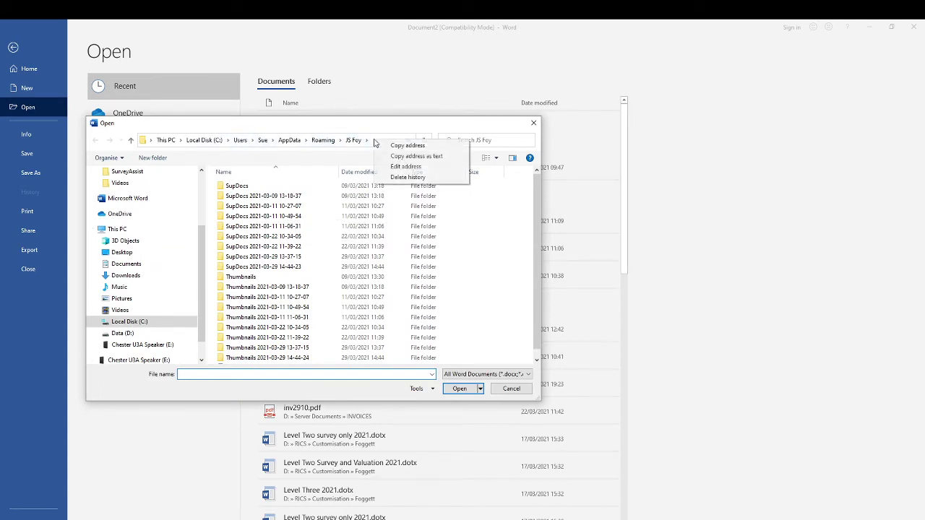
pyautogui.click(366, 137)
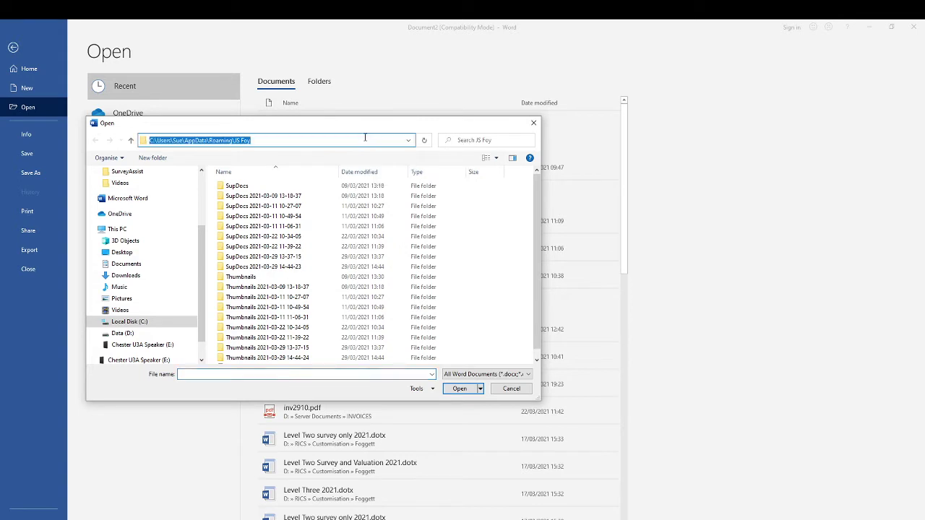
pyautogui.hotkey('ctrl', 'v')
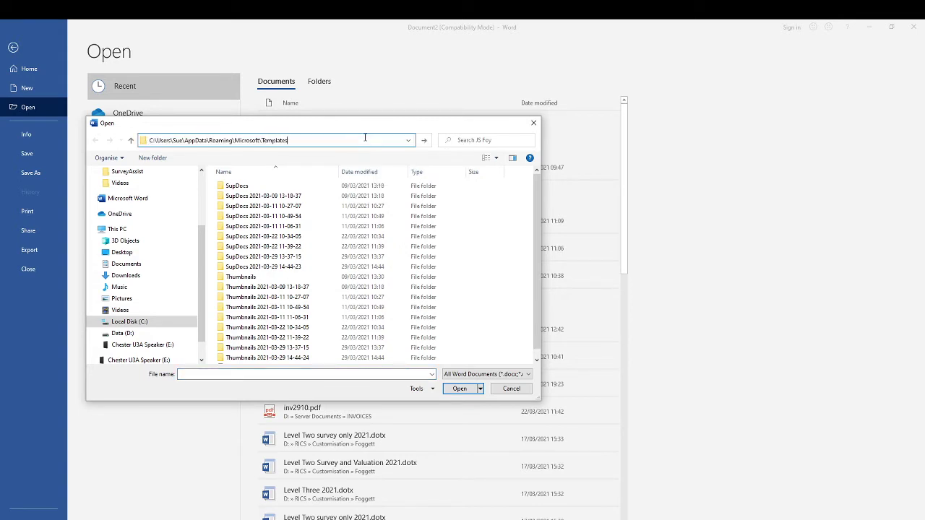
pyautogui.press('Return')
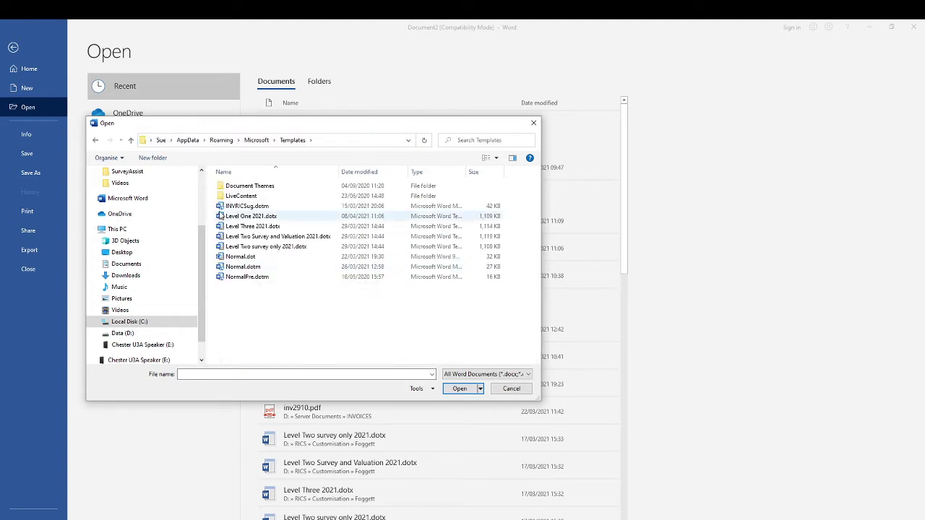
# Open the template Level Two Survey and Valuation 2021.dotx and place the cursor in its contents table.
pyautogui.click(245, 239)
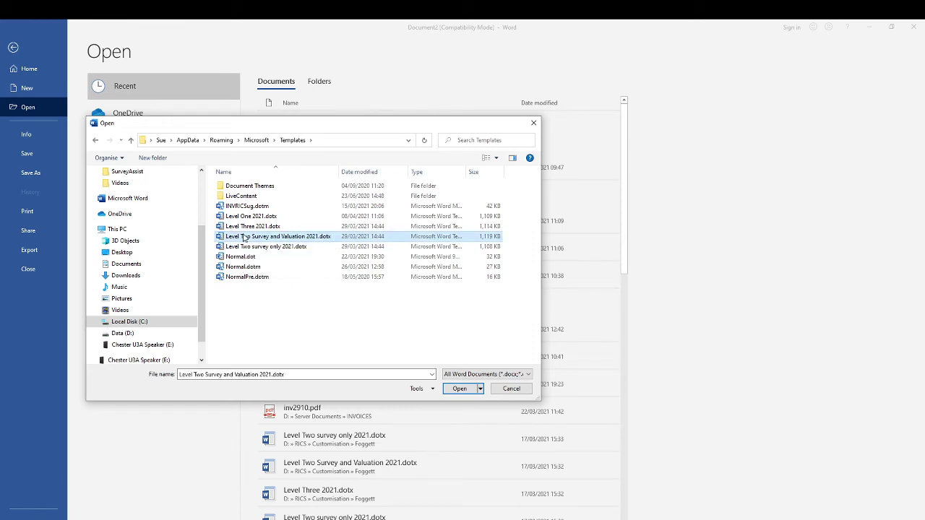
pyautogui.click(455, 388)
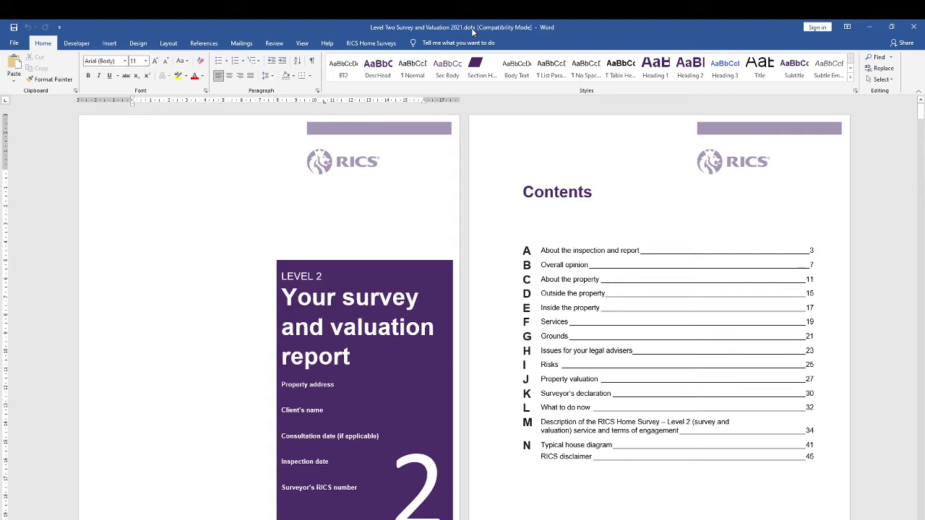
pyautogui.click(518, 222)
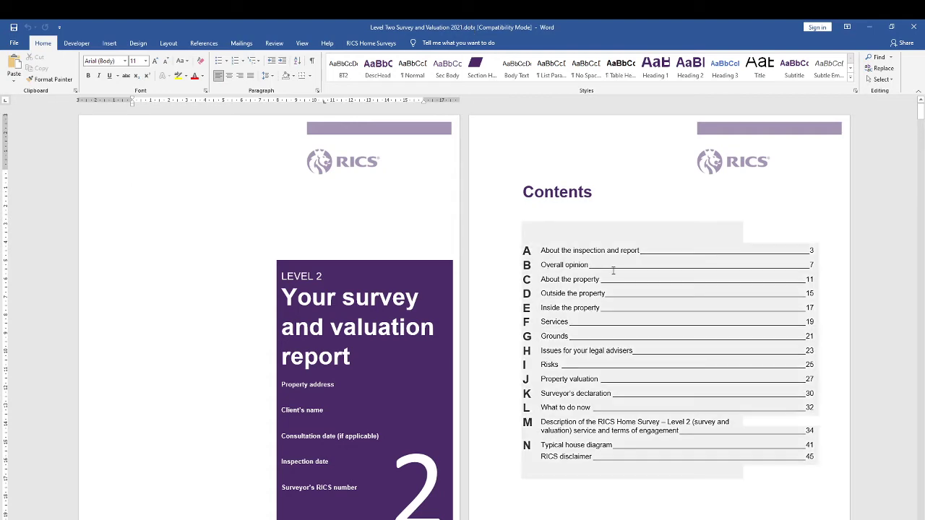
# Insert the "spoo" AutoText entry in the empty Overall opinion of property cell and add a blank line above its paragraphs.
pyautogui.scroll(-8, 645, 293)
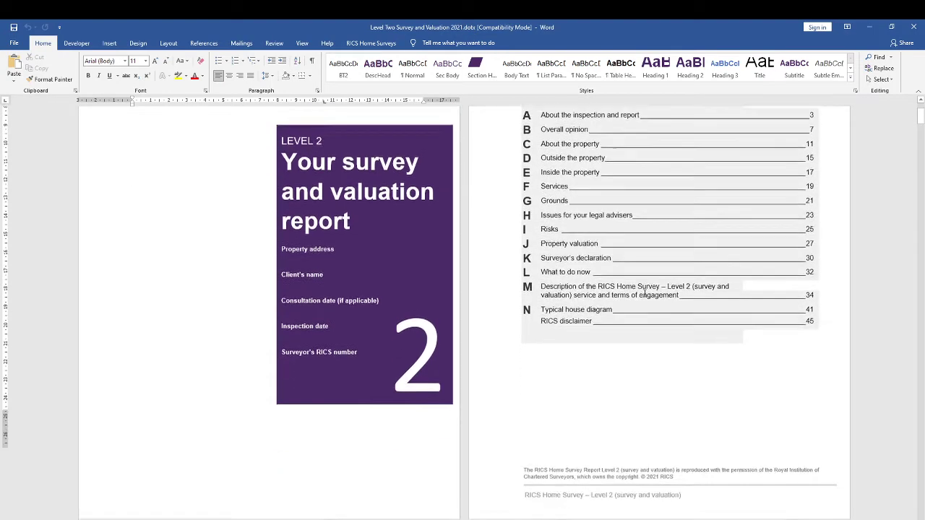
pyautogui.scroll(-15, 647, 233)
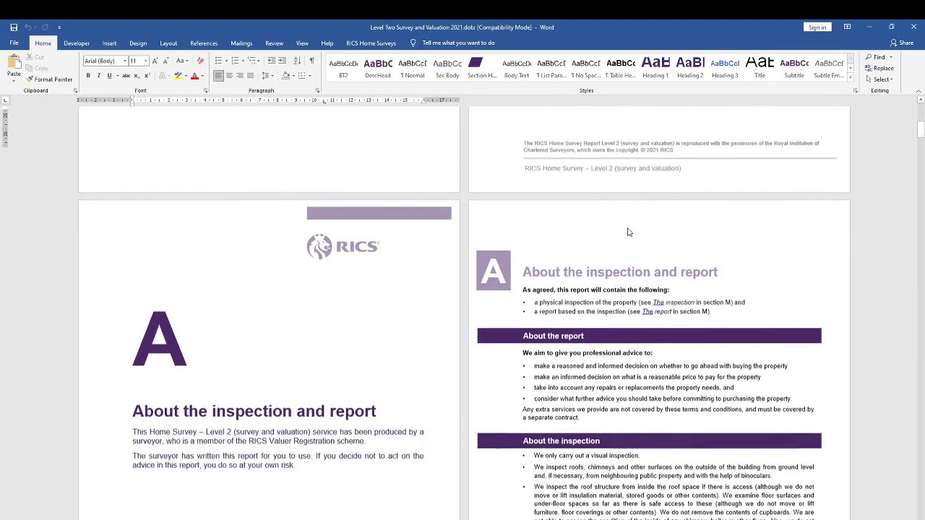
pyautogui.scroll(-13, 734, 278)
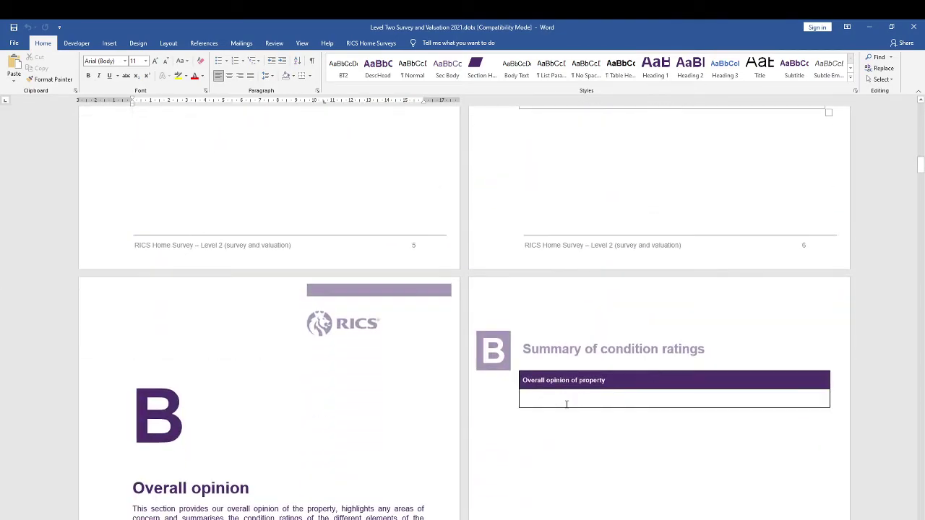
pyautogui.click(567, 404)
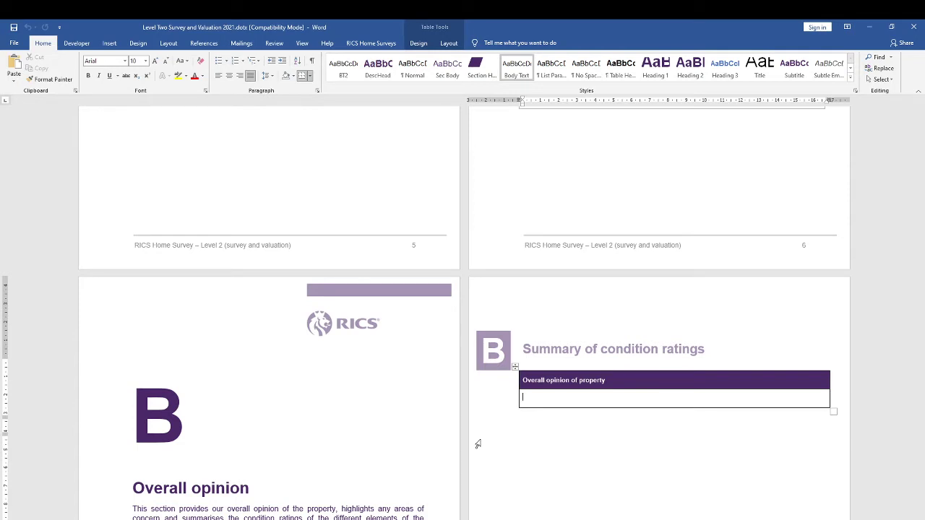
pyautogui.write('spoo')
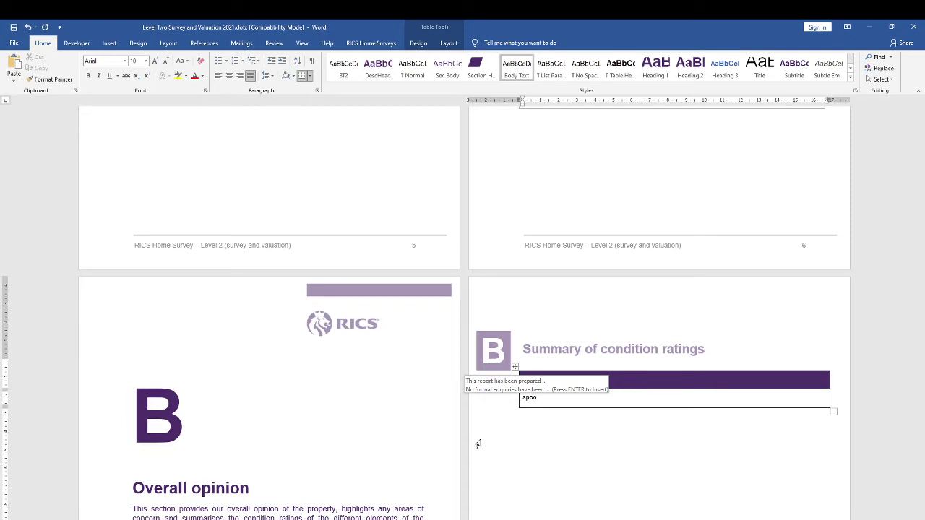
pyautogui.press('Return')
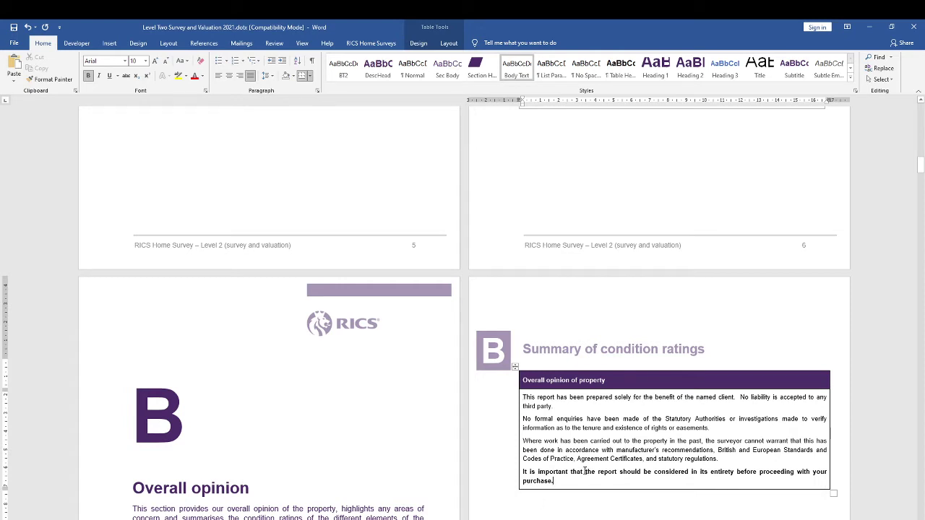
pyautogui.click(523, 399)
pyautogui.press('Return')
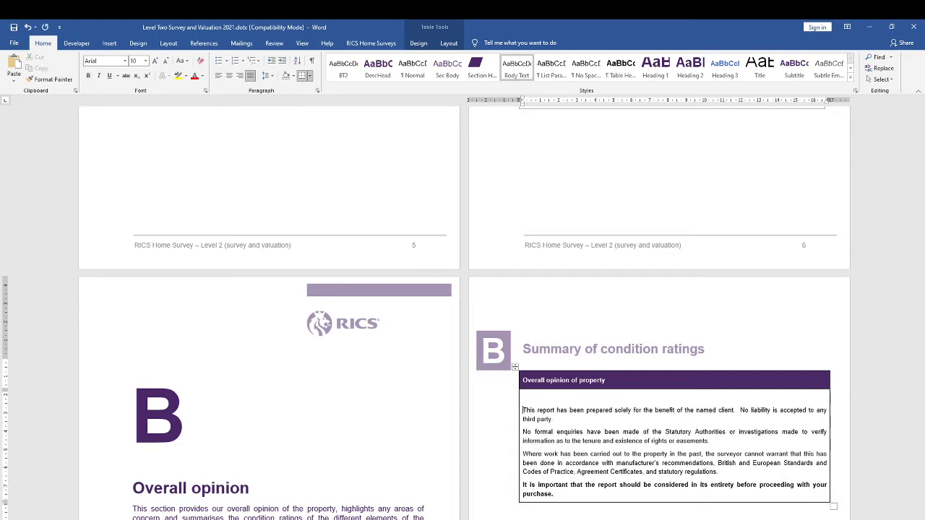
pyautogui.click(529, 397)
# Save the changes to the Level Two Survey and Valuation 2021.dotx template and close it.
pyautogui.click(15, 29)
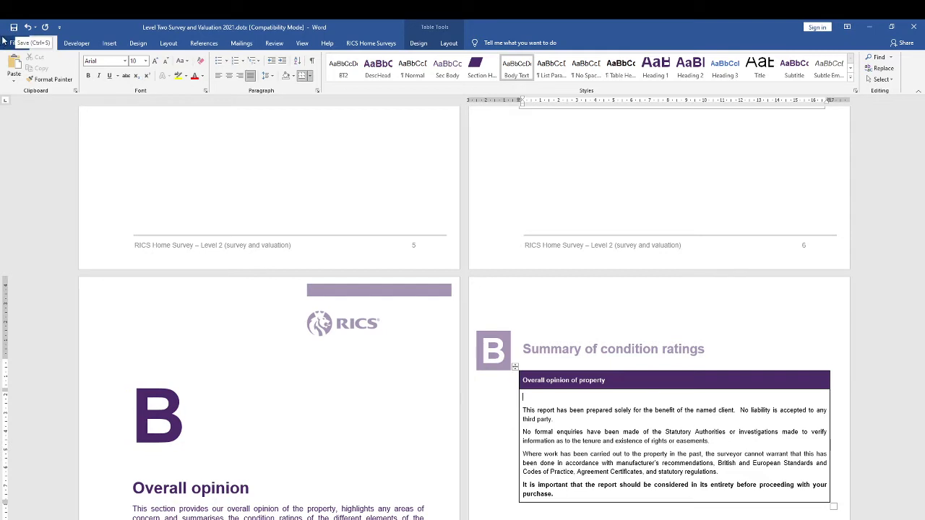
pyautogui.click(905, 28)
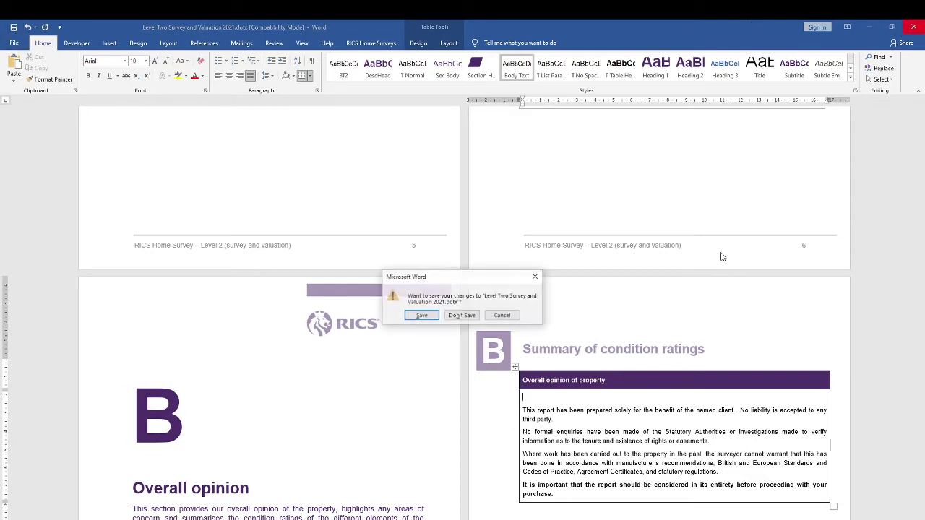
pyautogui.click(422, 316)
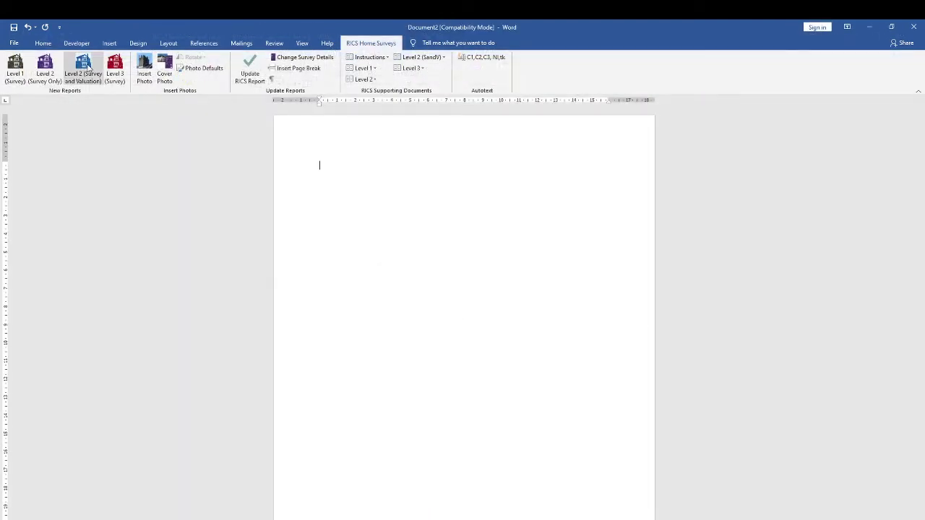
# Create a Level 2 (Survey and Valuation) report, skip its survey details, and examine the Overall opinion of property table.
pyautogui.click(88, 67)
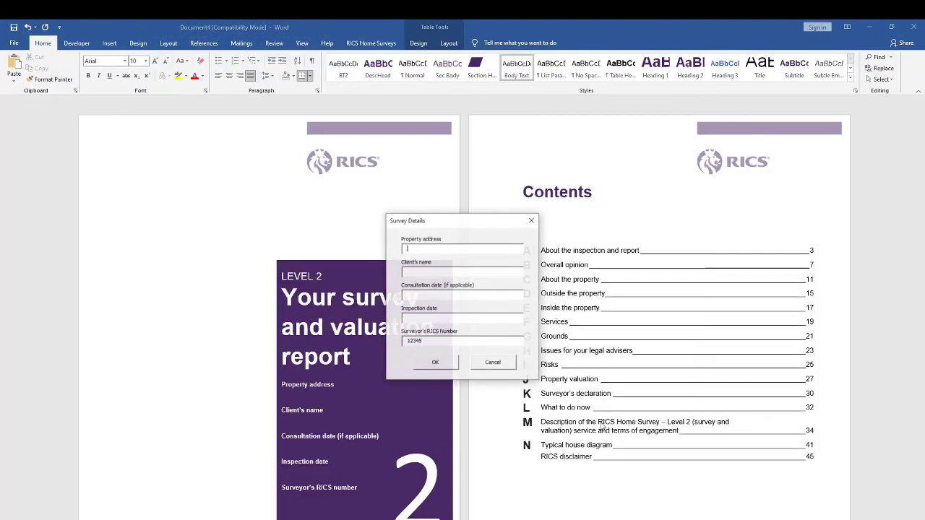
pyautogui.click(490, 366)
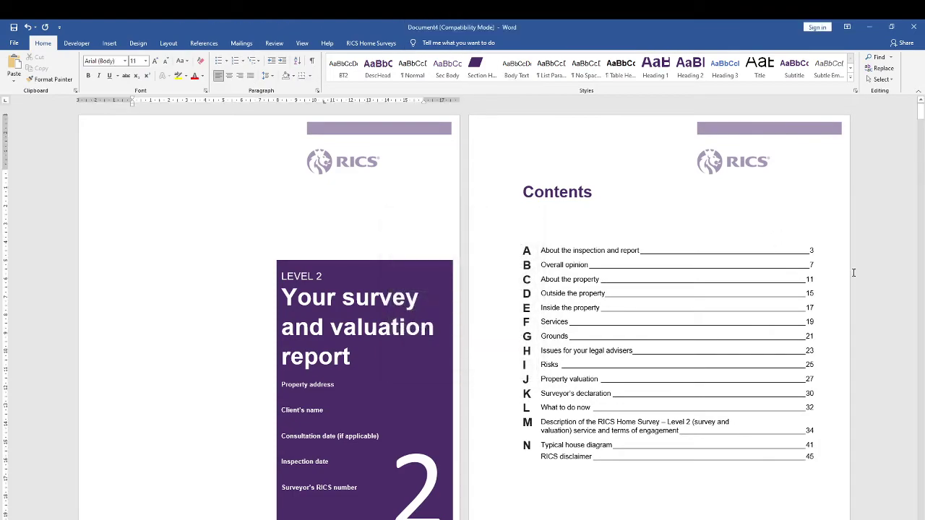
pyautogui.scroll(-2, 743, 248)
pyautogui.scroll(-15, 744, 247)
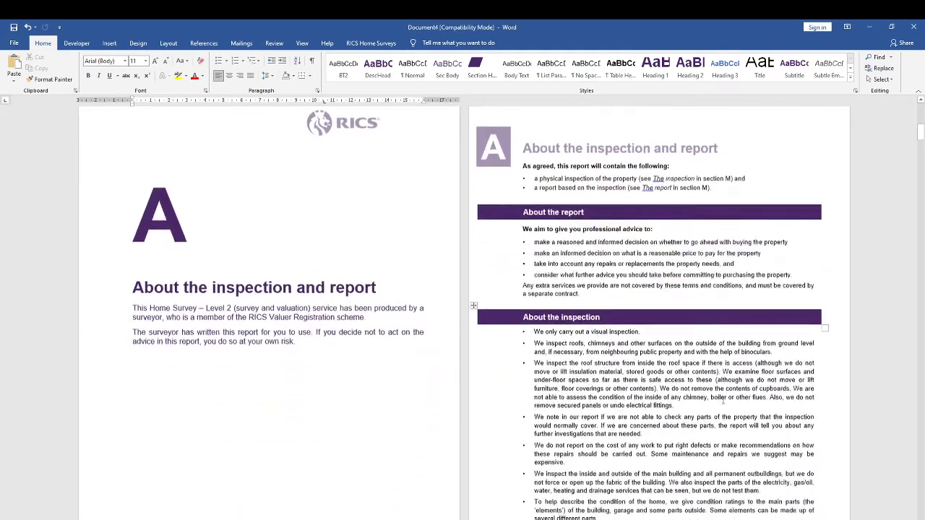
pyautogui.scroll(-12, 664, 417)
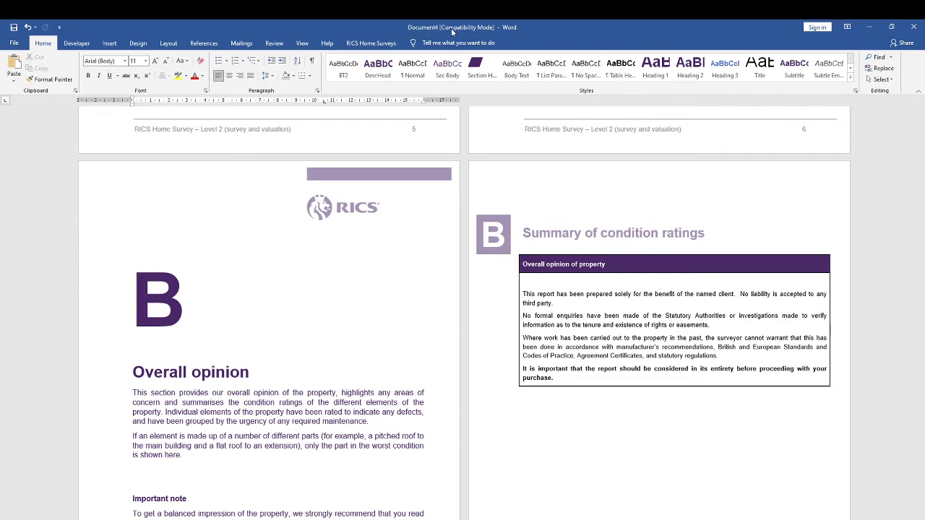
# Enter a short line of sample text on the blank line above the standard paragraphs in the Overall opinion of property table.
pyautogui.click(535, 280)
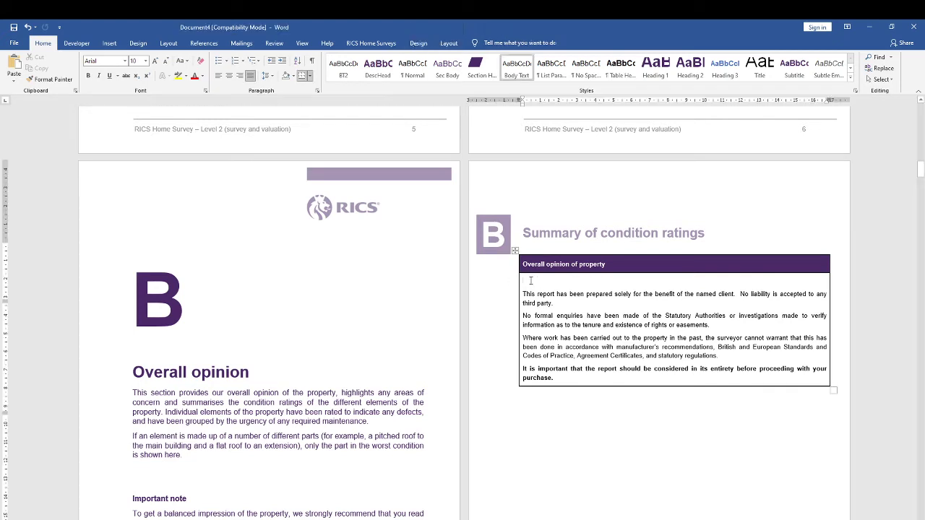
pyautogui.write('hdi lkj')
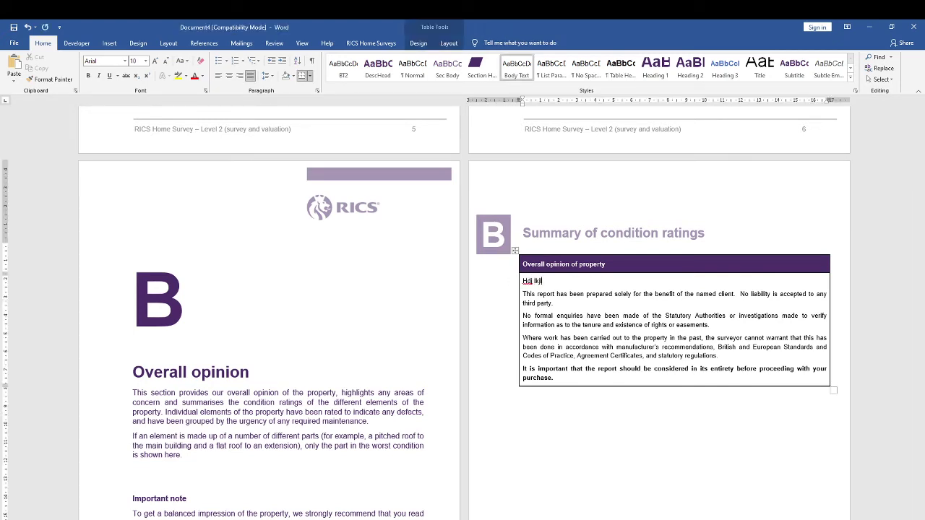
pyautogui.write('lkljdf lkjgblk')
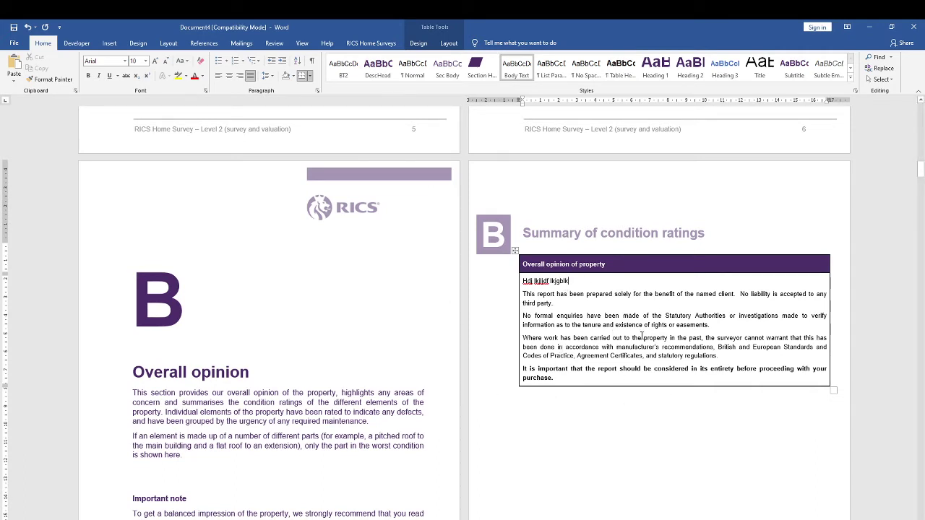
pyautogui.scroll(1, 508, 350)
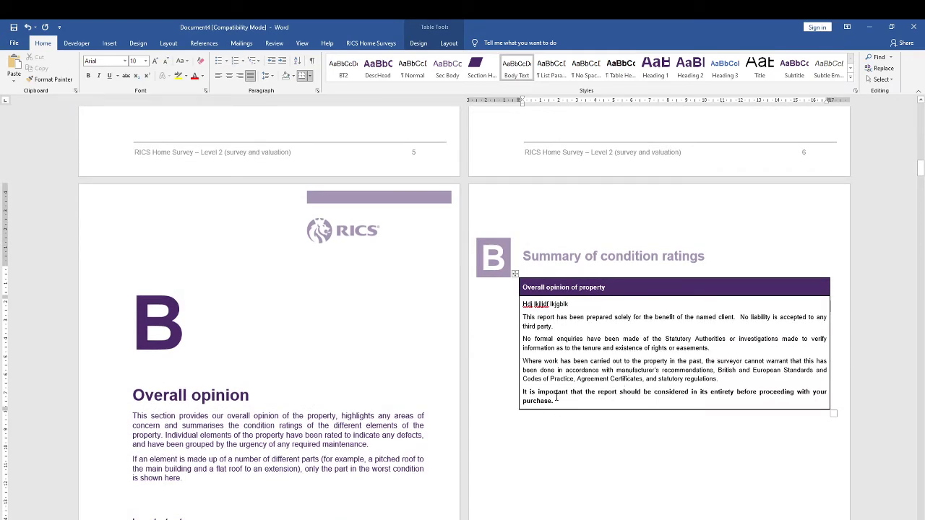
pyautogui.scroll(2, 557, 398)
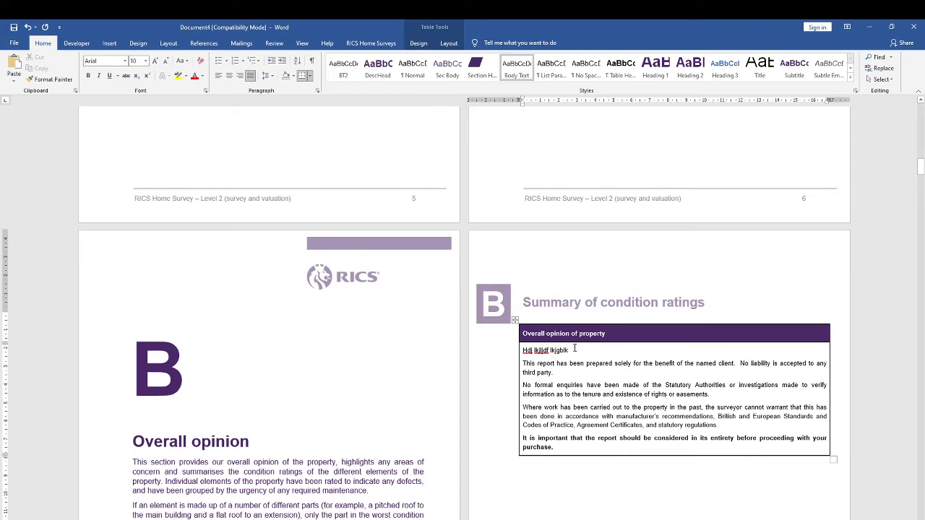
# Delete the sample text line from the Overall opinion of property table and close the report without saving.
pyautogui.moveTo(575, 349); pyautogui.dragTo(517, 350)
pyautogui.press('BackSpace')
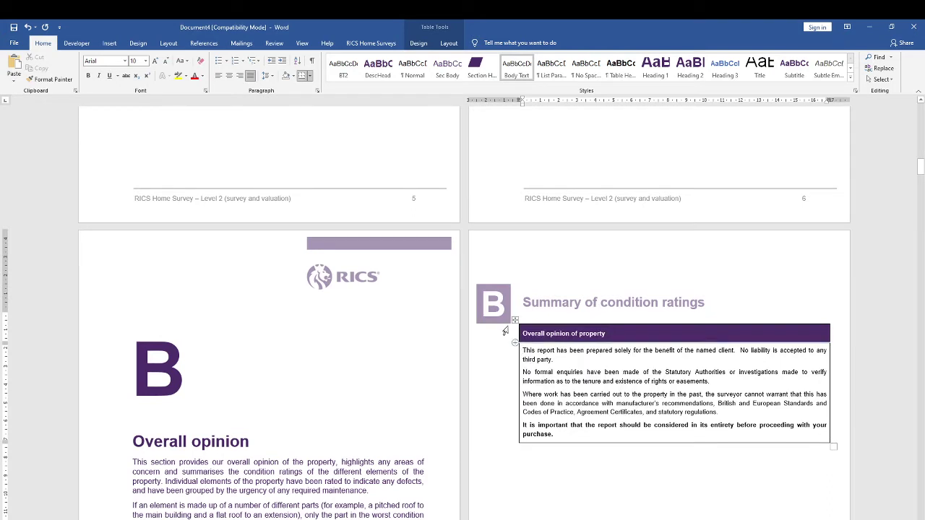
pyautogui.click(918, 32)
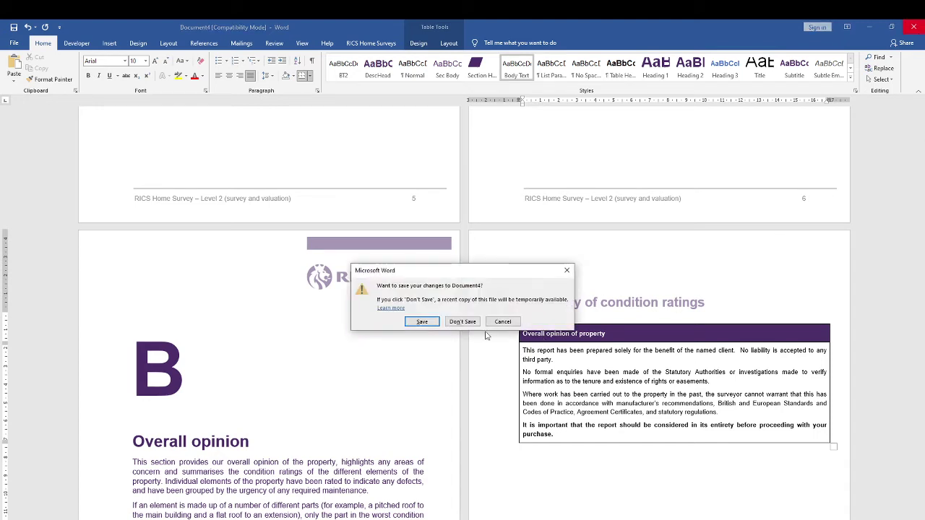
pyautogui.click(452, 323)
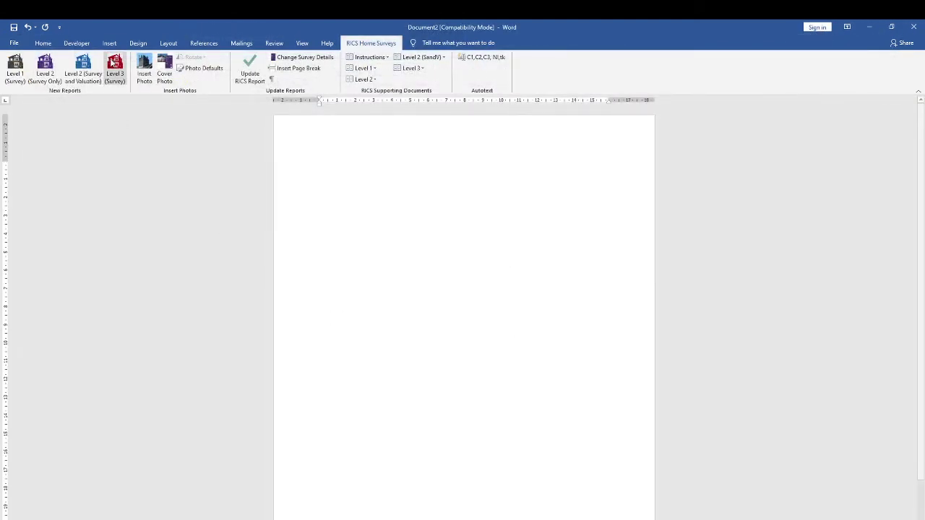
# Reopen the recent template Level Two Survey and Valuation 2021.dotx and start editing the cover page's header.
pyautogui.click(16, 44)
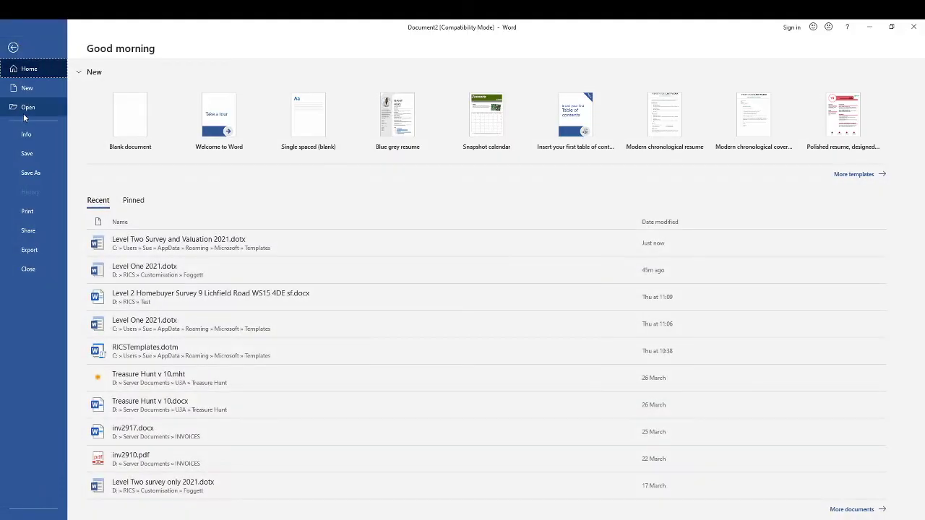
pyautogui.click(159, 244)
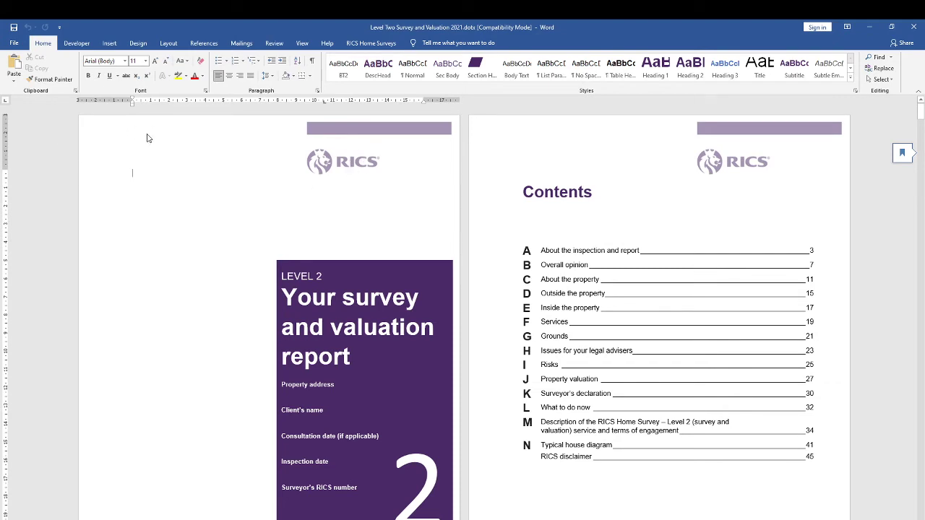
pyautogui.doubleClick(124, 140)
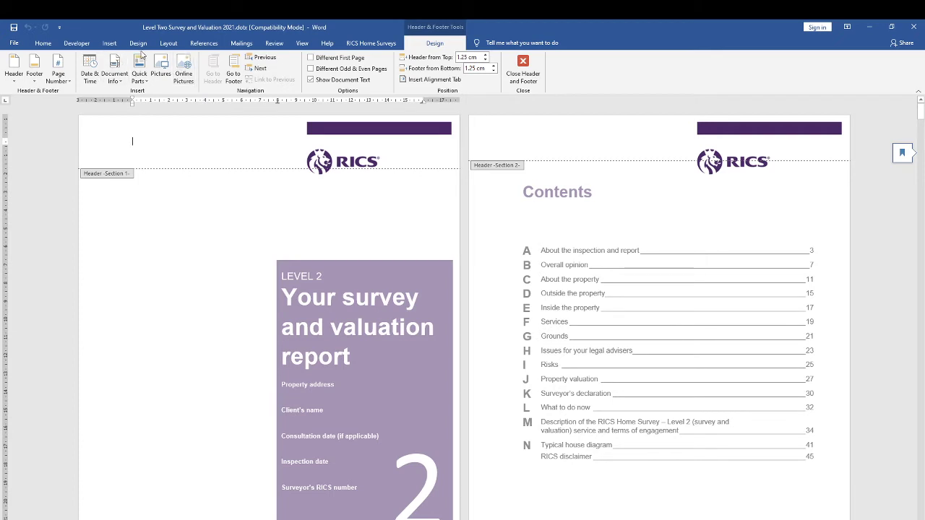
# Insert the picture Test logo rectangle.png from the Videos folder under D:\RICS into the cover page's header.
pyautogui.click(109, 43)
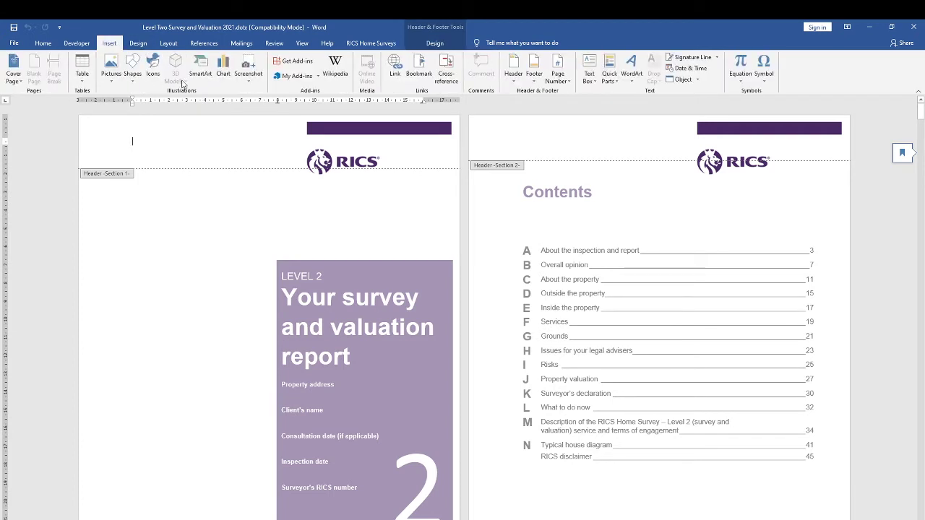
pyautogui.click(111, 73)
pyautogui.click(129, 104)
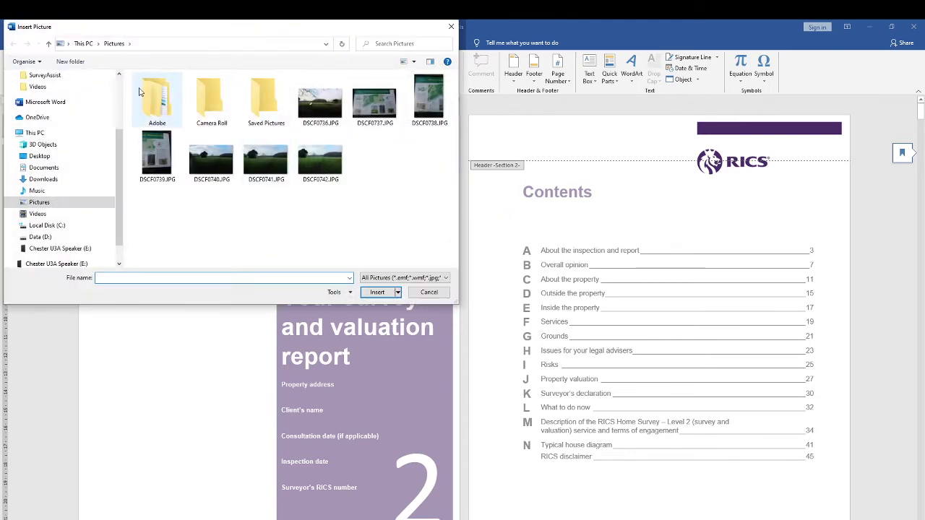
pyautogui.click(40, 237)
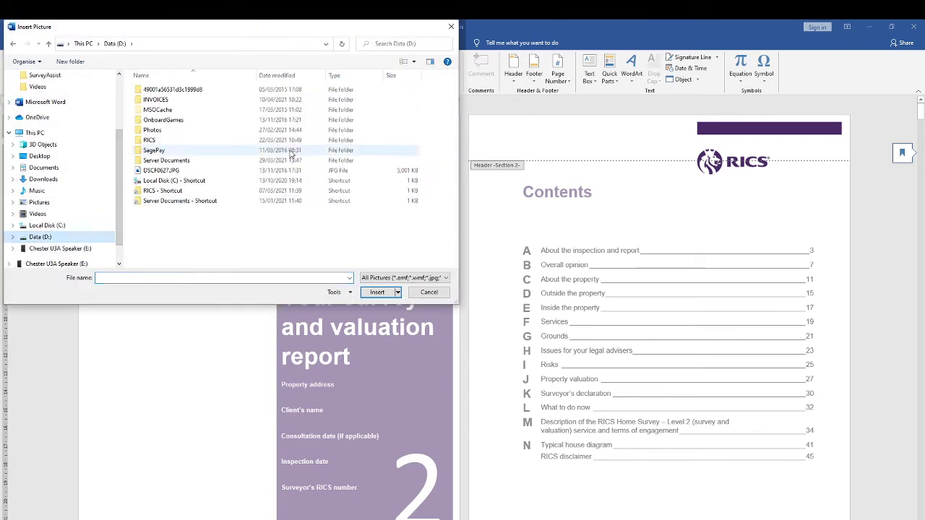
pyautogui.doubleClick(164, 142)
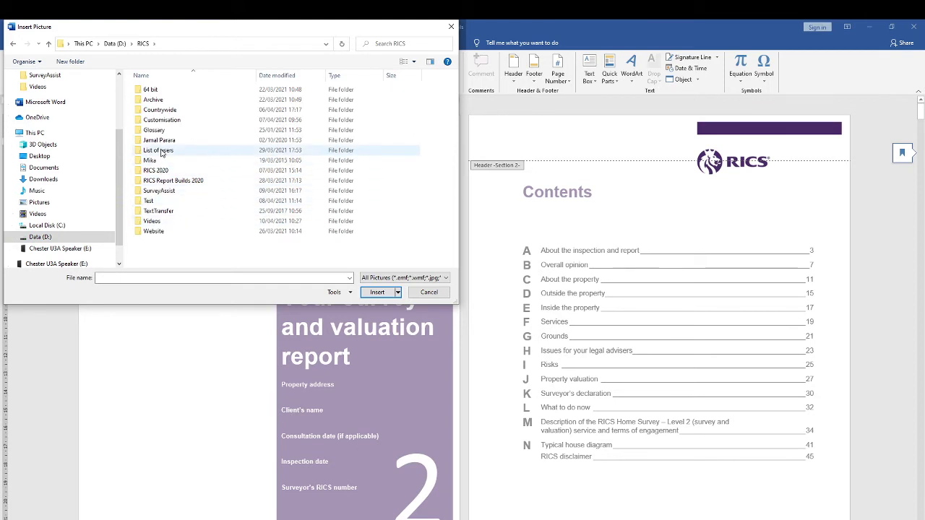
pyautogui.click(166, 224)
pyautogui.doubleClick(166, 224)
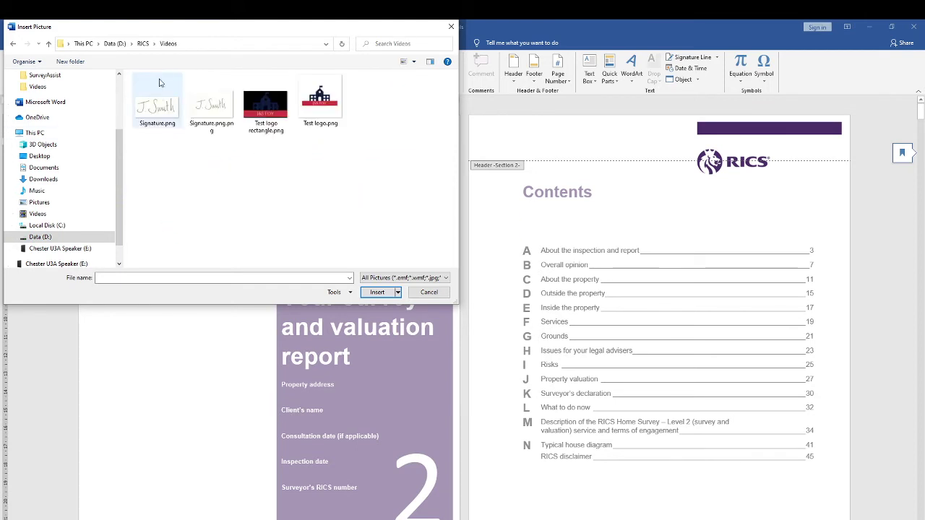
pyautogui.click(266, 105)
pyautogui.click(377, 292)
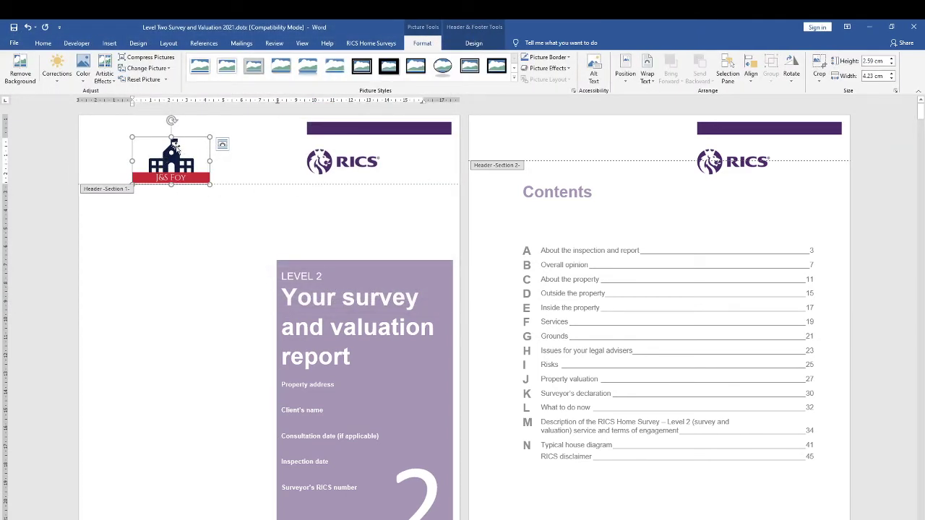
# Select the inserted logo picture in the cover page's header and delete it.
pyautogui.click(206, 143)
pyautogui.click(206, 143)
pyautogui.click(212, 167)
pyautogui.click(209, 167)
pyautogui.click(242, 170)
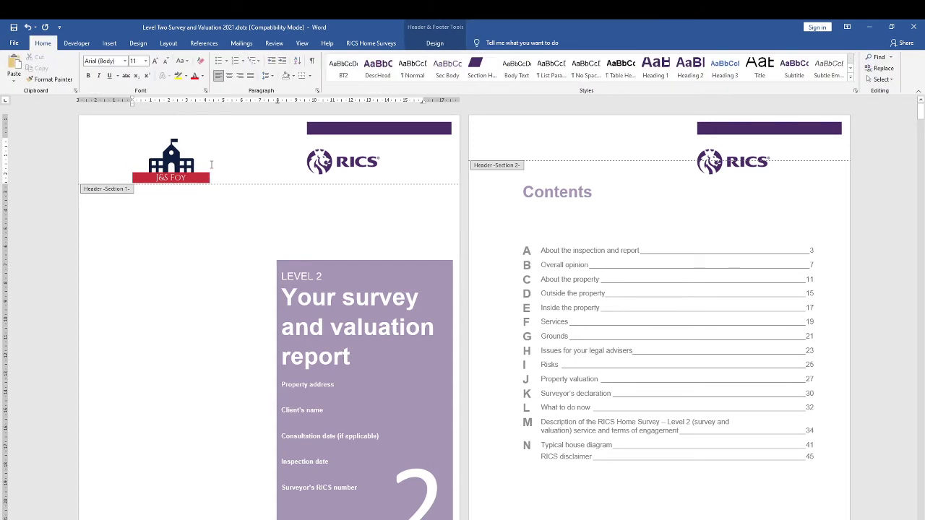
pyautogui.click(189, 157)
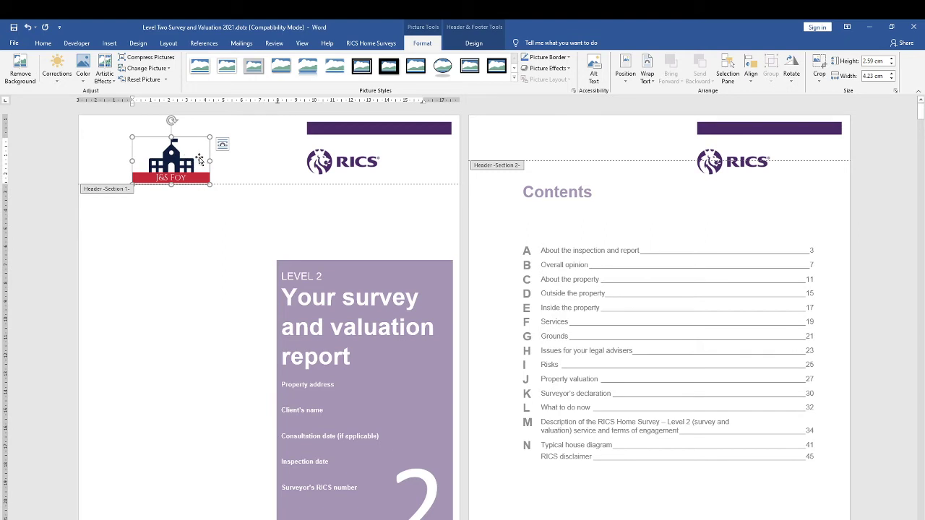
pyautogui.press('Delete')
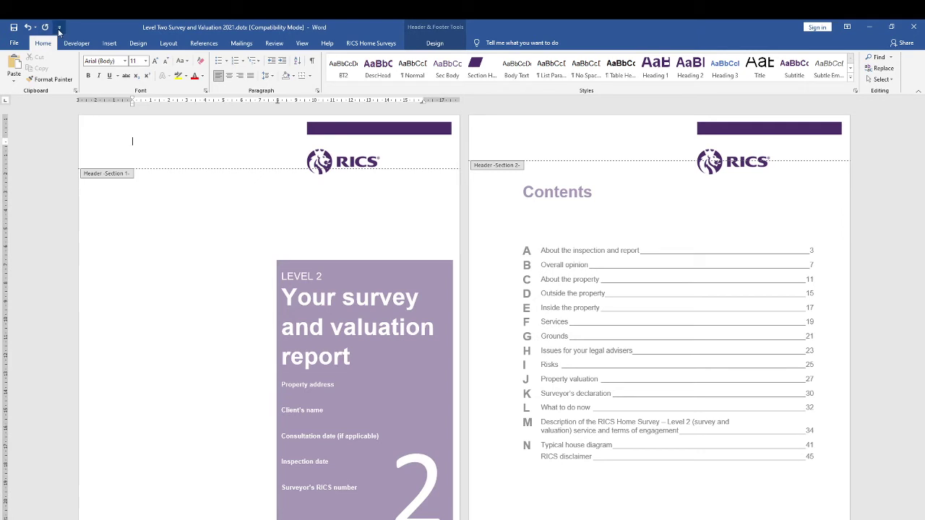
# Start customising the Quick Access Toolbar and list All Commands as the source of available commands.
pyautogui.click(59, 29)
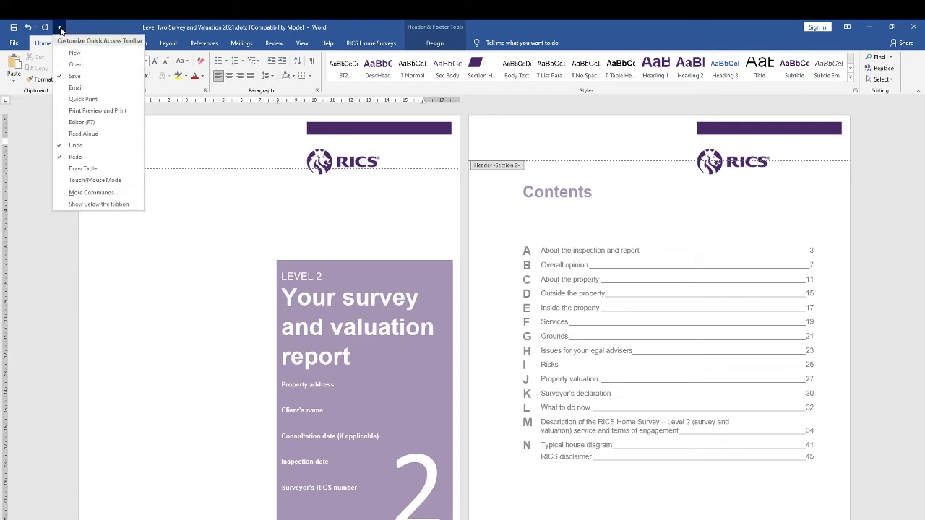
pyautogui.click(105, 193)
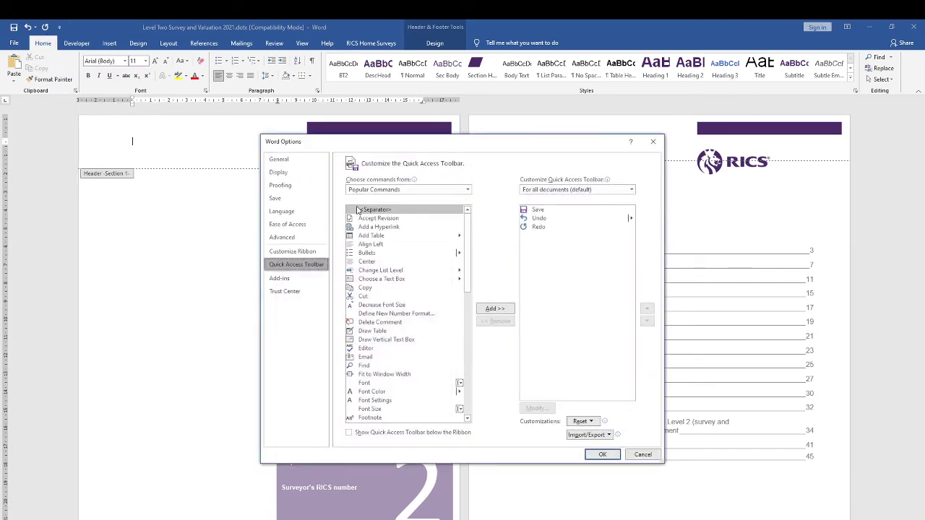
pyautogui.moveTo(371, 194)
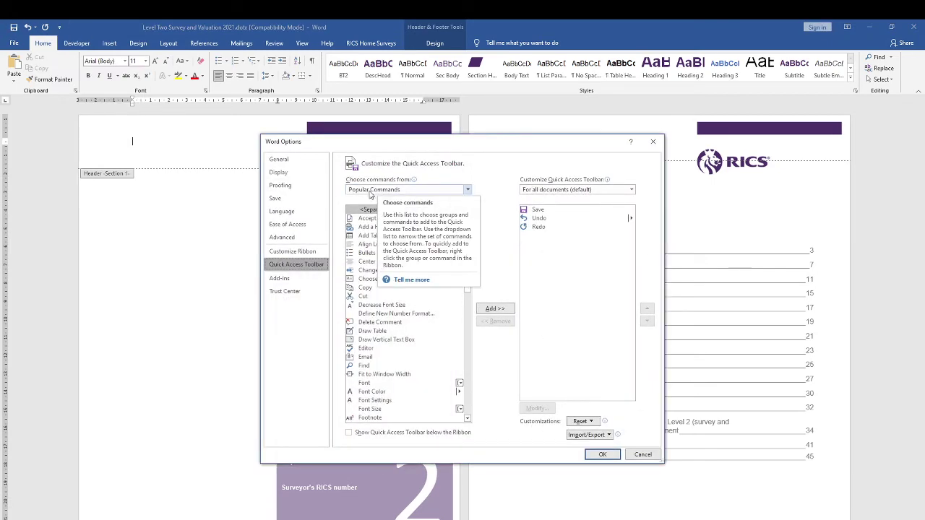
pyautogui.click(429, 191)
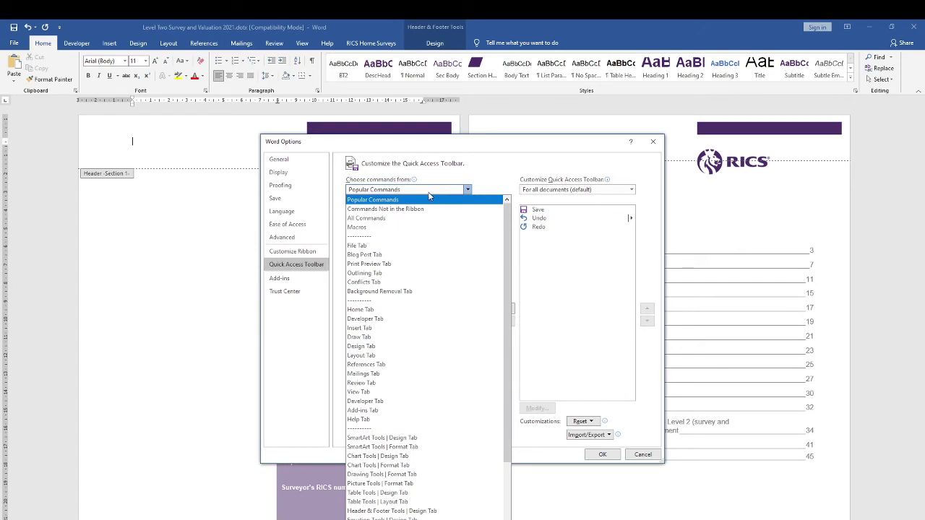
pyautogui.press('Escape')
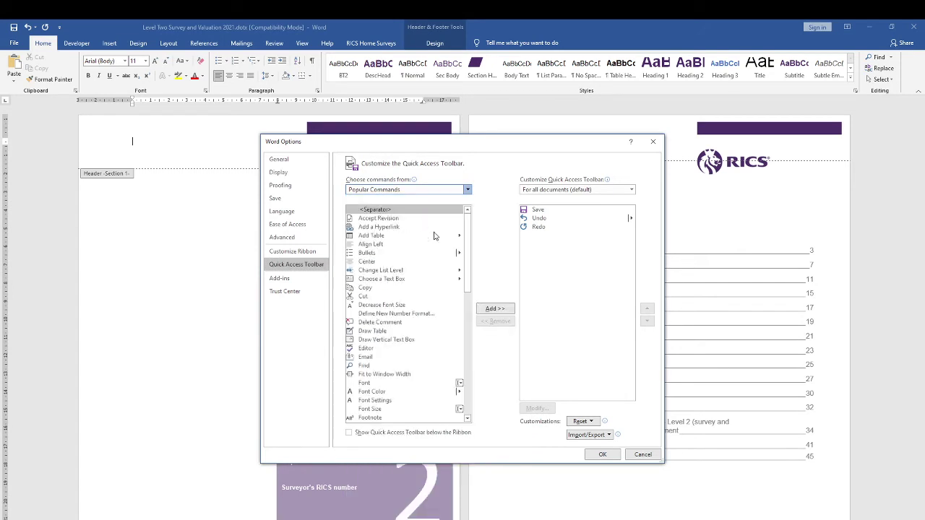
pyautogui.press('Down')
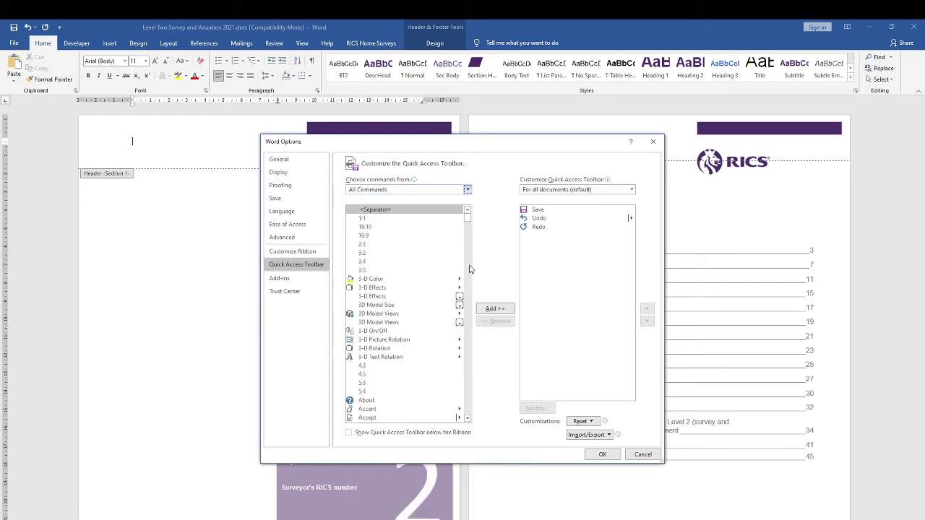
# Add the Insert Horizontal Frame command to the Quick Access Toolbar for all documents and apply the change.
pyautogui.moveTo(469, 221); pyautogui.dragTo(465, 294)
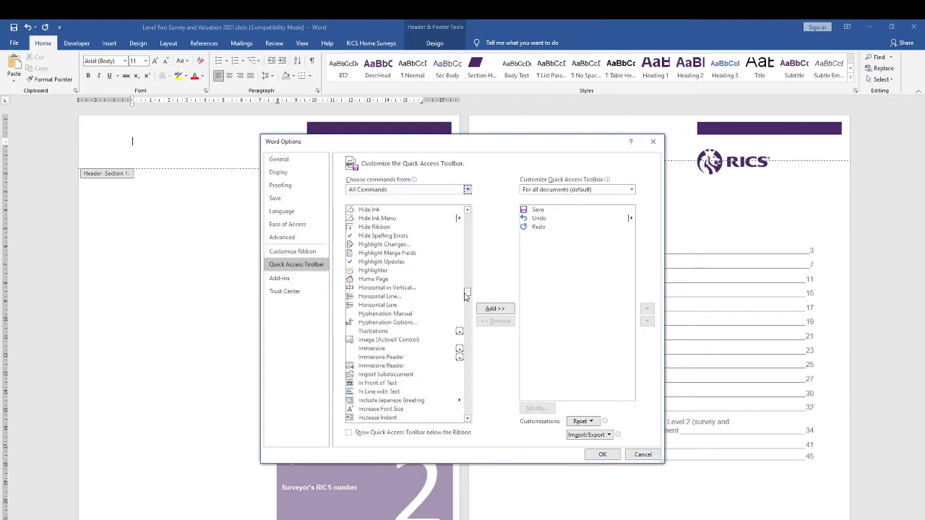
pyautogui.scroll(-2, 375, 347)
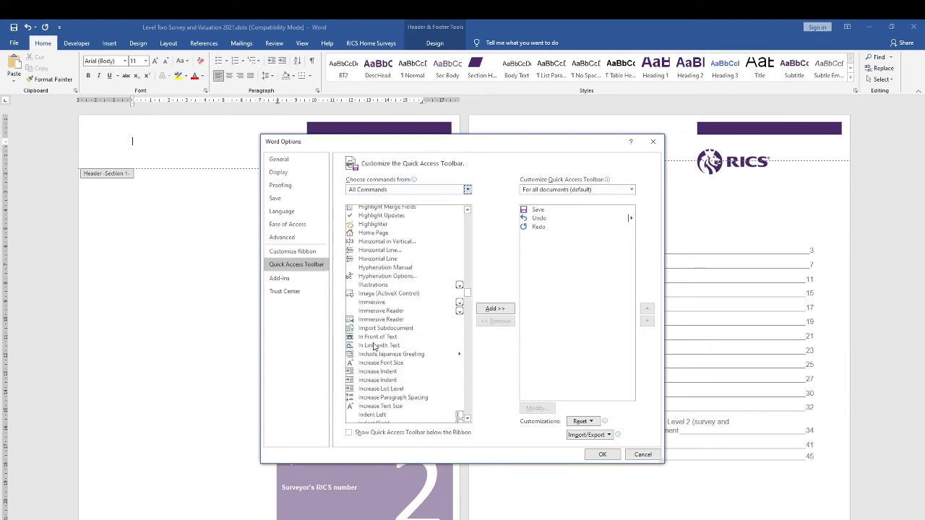
pyautogui.scroll(-3, 374, 347)
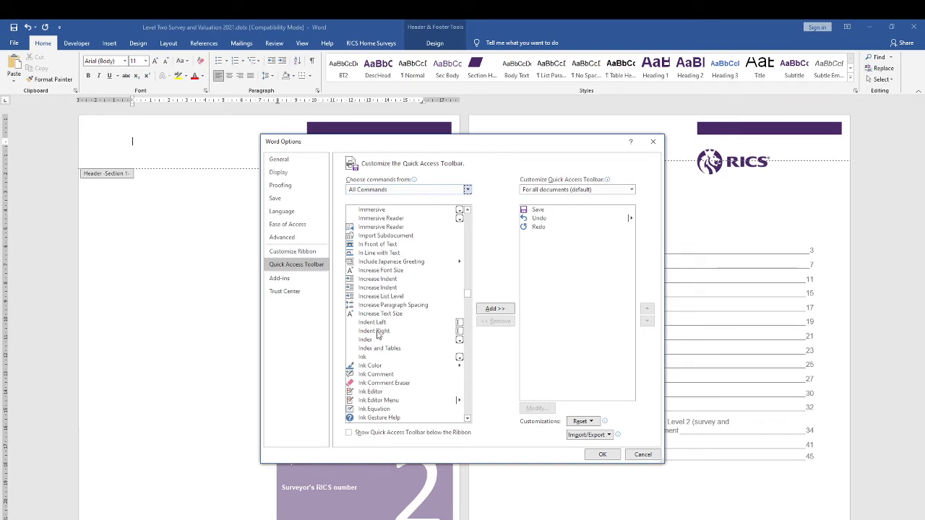
pyautogui.scroll(-2, 381, 327)
pyautogui.scroll(-3, 380, 327)
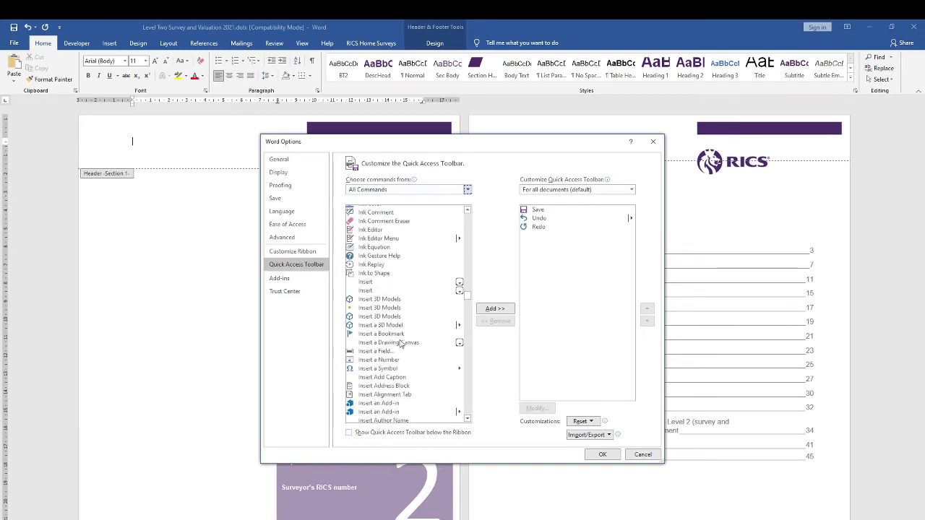
pyautogui.scroll(-2, 397, 354)
pyautogui.scroll(-1, 395, 405)
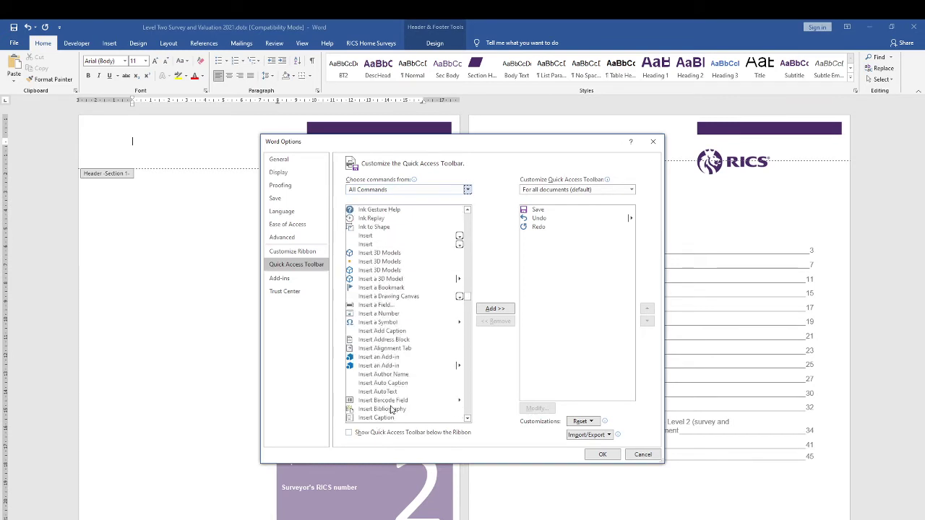
pyautogui.scroll(-1, 390, 409)
pyautogui.scroll(-11, 374, 398)
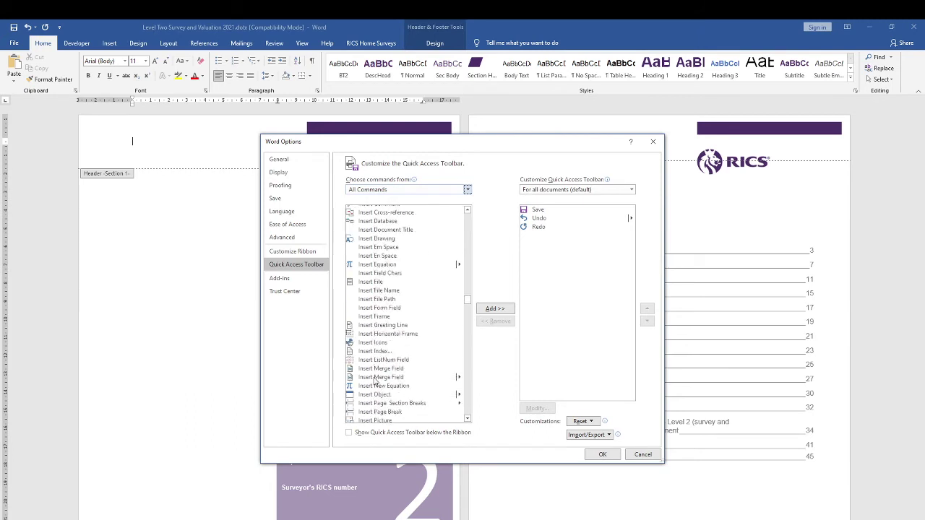
pyautogui.click(366, 320)
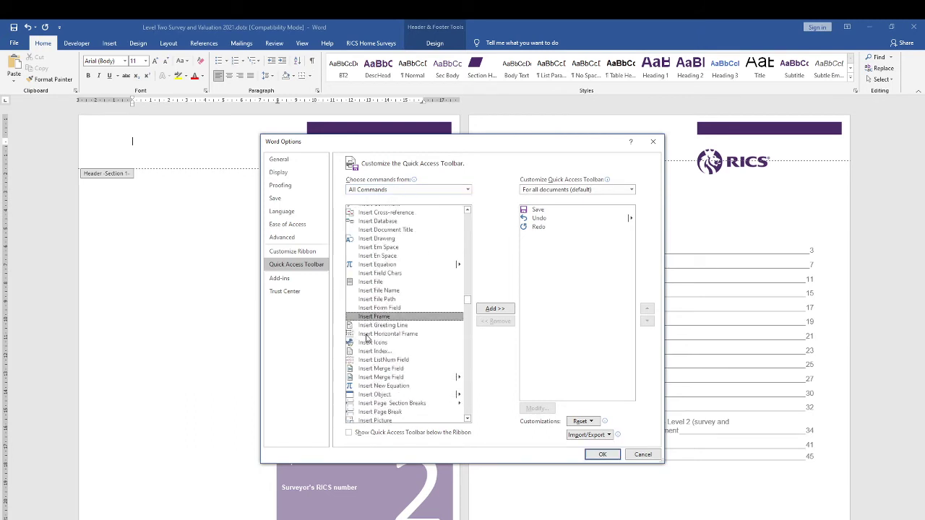
pyautogui.click(367, 334)
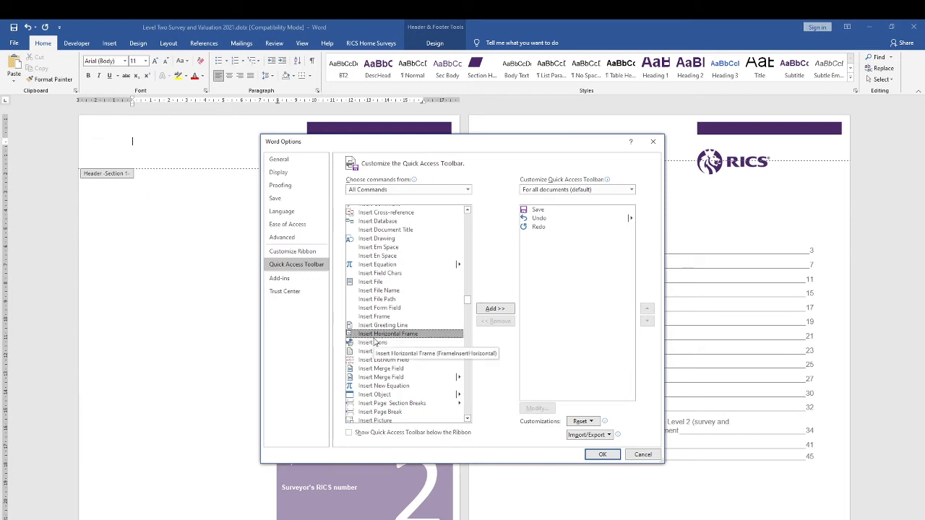
pyautogui.click(494, 309)
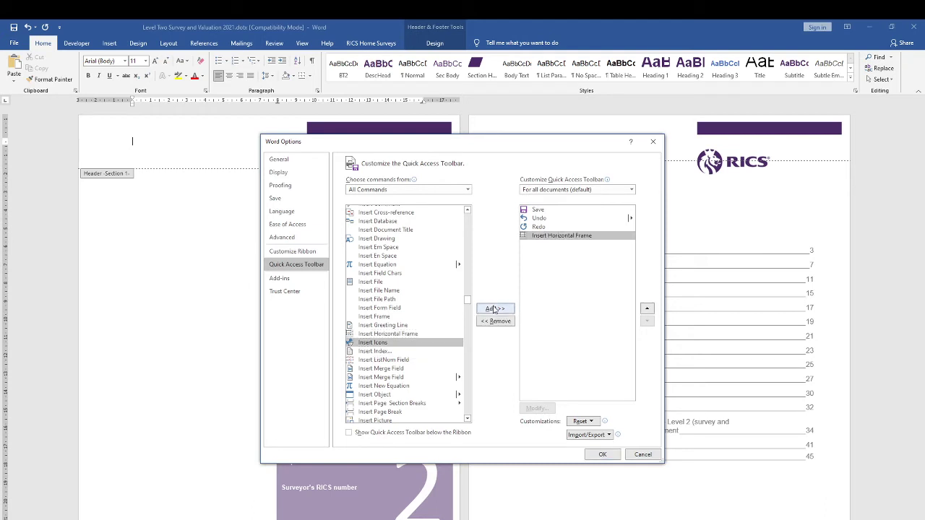
pyautogui.click(602, 456)
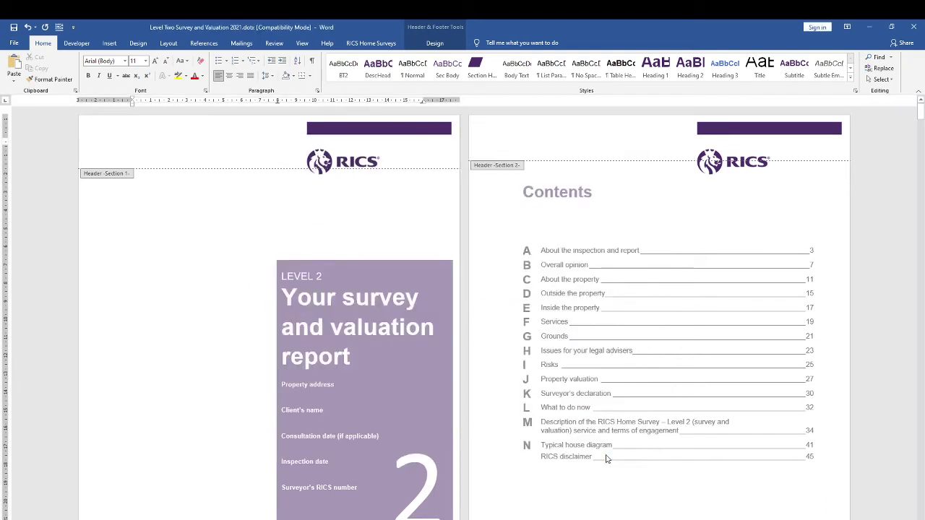
# Draw a horizontal frame about 7.7 cm wide and 2.5 cm high in the cover page's header, opposite the RICS logo.
pyautogui.click(61, 29)
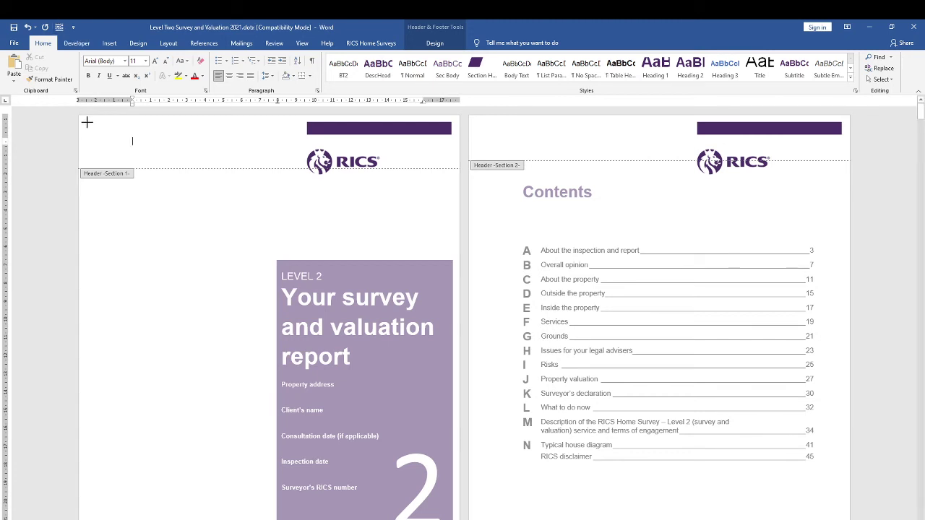
pyautogui.moveTo(92, 128); pyautogui.dragTo(233, 169)
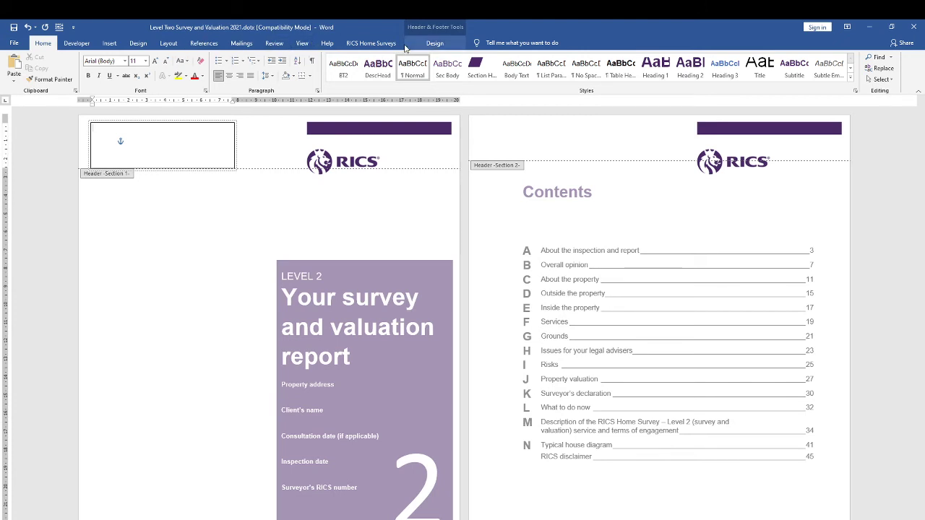
# Insert the picture Test logo rectangle.png into the header frame and scale it to about 2.41 cm high by 3.94 cm wide.
pyautogui.click(112, 43)
pyautogui.click(113, 66)
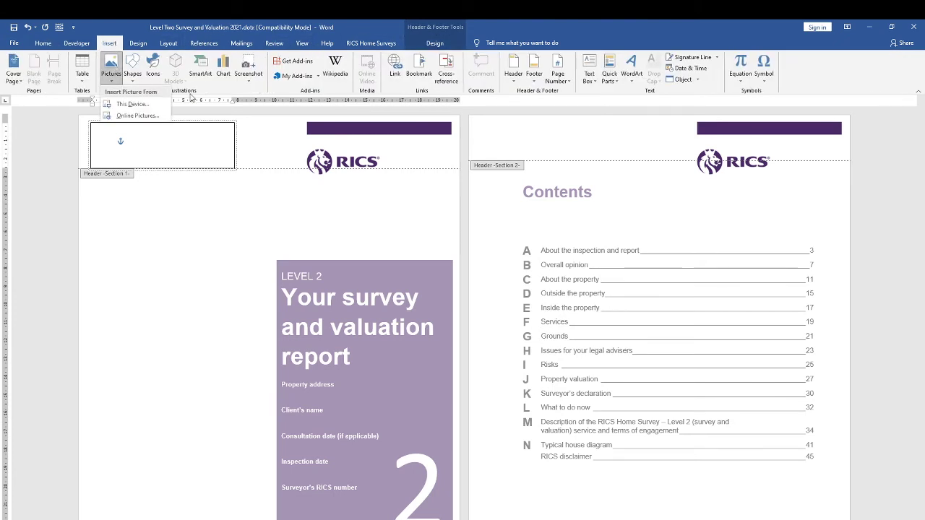
pyautogui.click(145, 106)
pyautogui.click(278, 127)
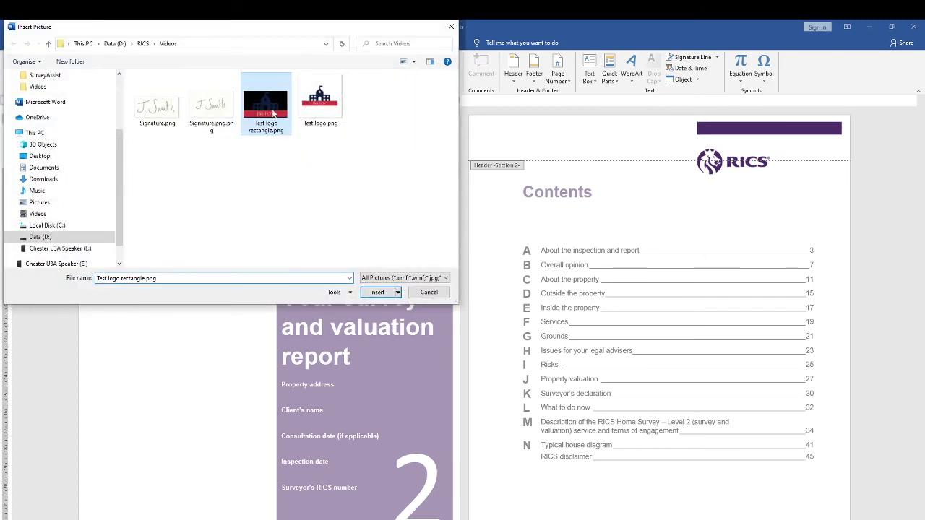
pyautogui.click(378, 295)
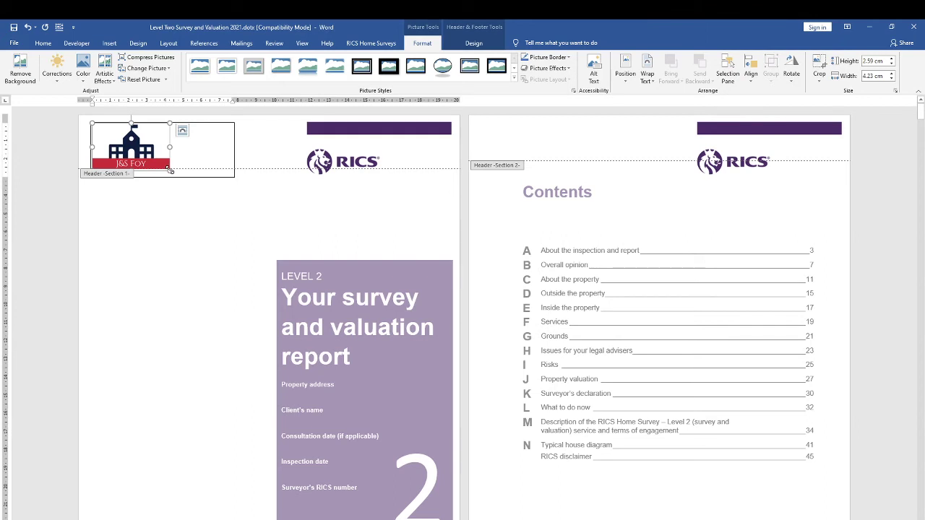
pyautogui.moveTo(170, 170); pyautogui.dragTo(170, 170)
pyautogui.moveTo(171, 170)
pyautogui.mouseDown()
pyautogui.moveTo(181, 171)
pyautogui.moveTo(164, 167)
pyautogui.mouseUp()
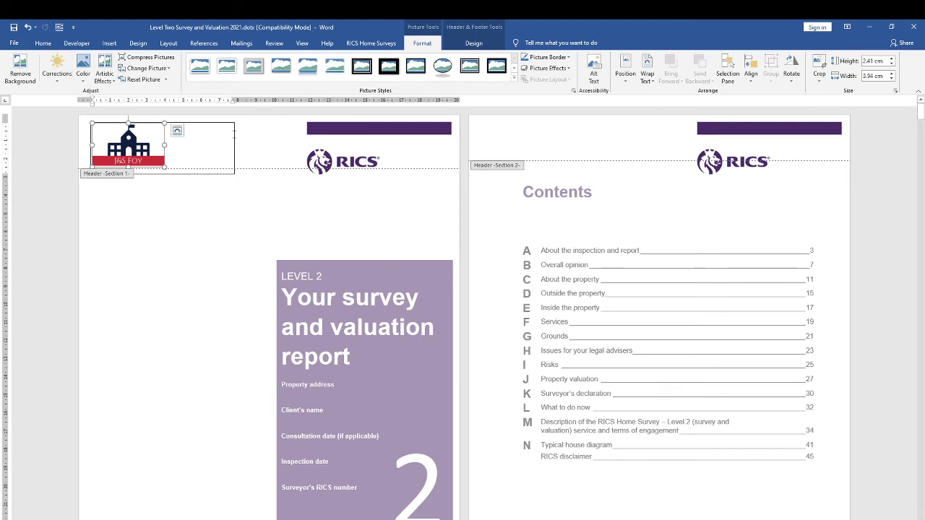
# Set both the width and the height of the frame around the logo to Auto.
pyautogui.click(232, 151)
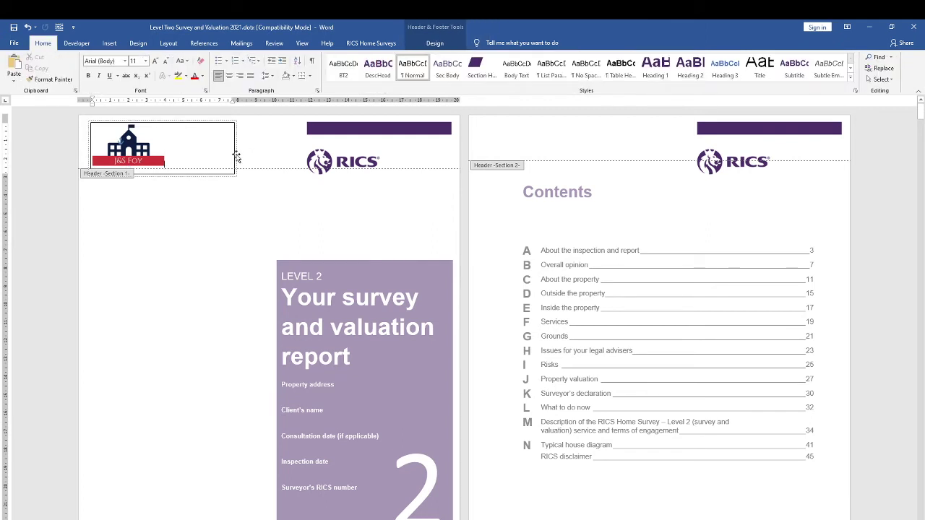
pyautogui.rightClick(236, 155)
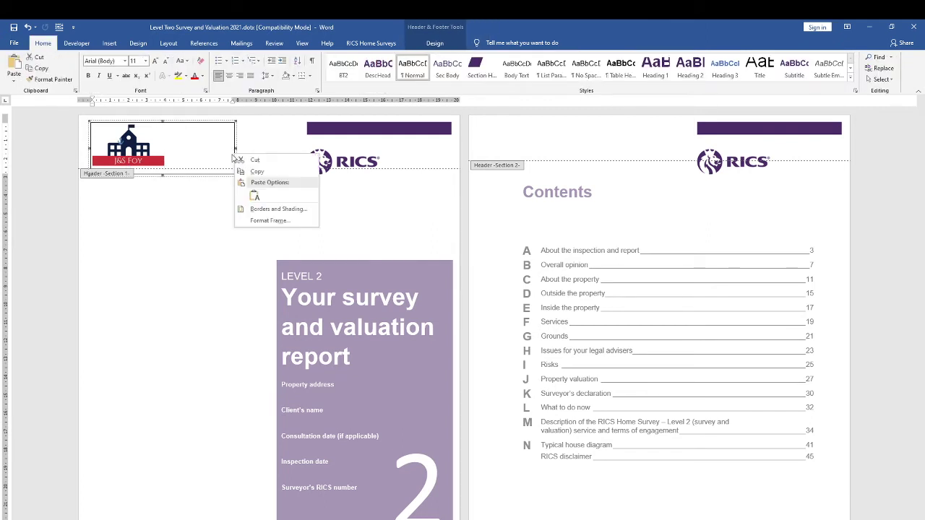
pyautogui.click(265, 221)
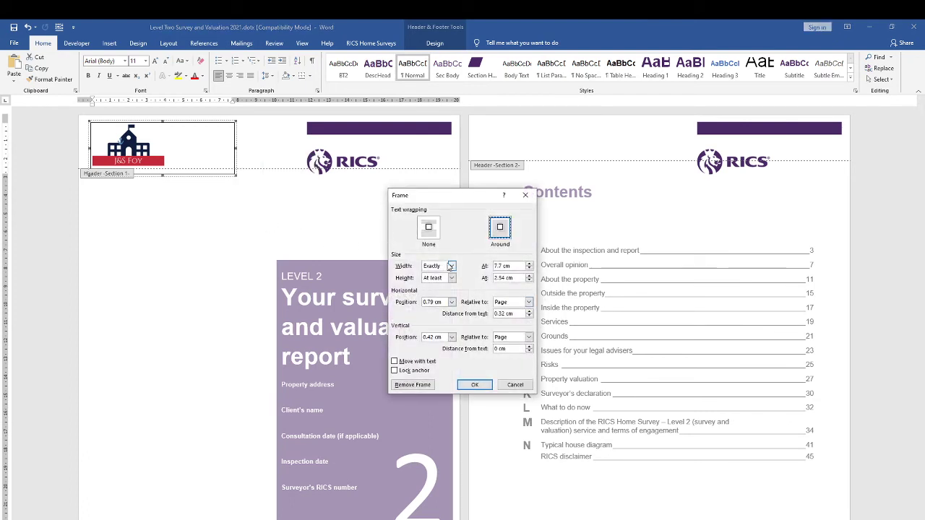
pyautogui.click(451, 266)
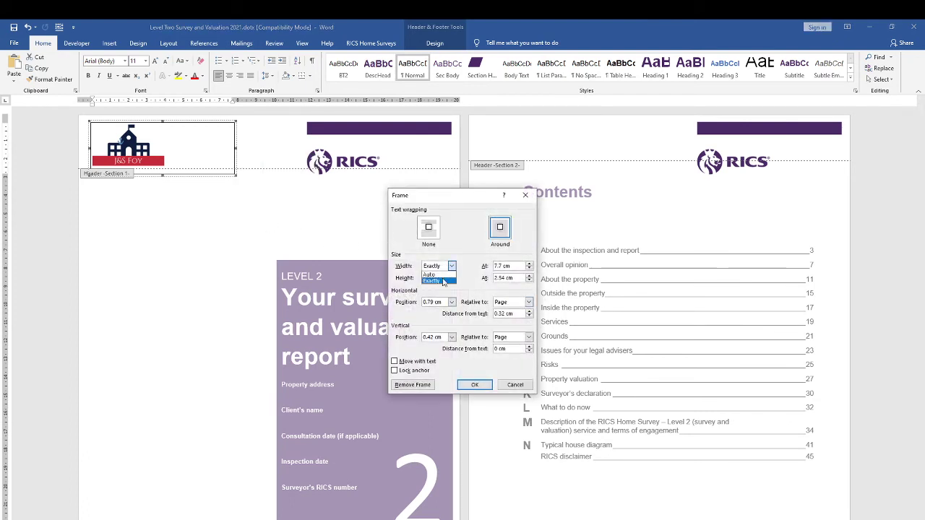
pyautogui.click(446, 274)
pyautogui.click(451, 279)
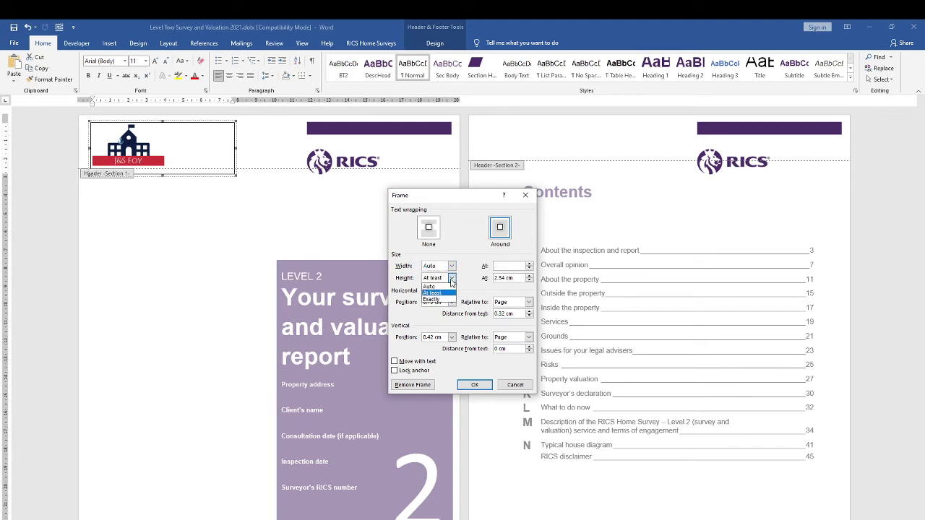
pyautogui.click(450, 286)
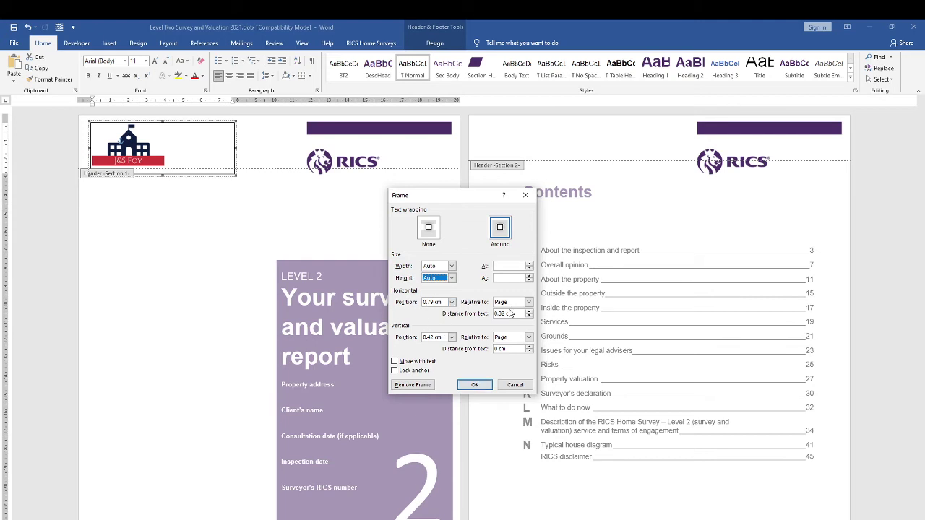
pyautogui.click(475, 386)
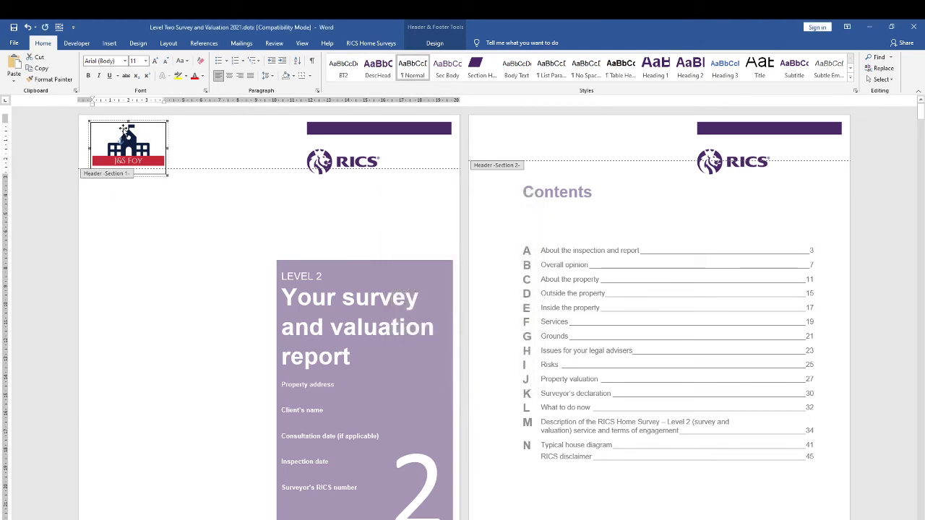
# Set the logo frame's vertical position to 0.5 cm relative to the page.
pyautogui.rightClick(167, 153)
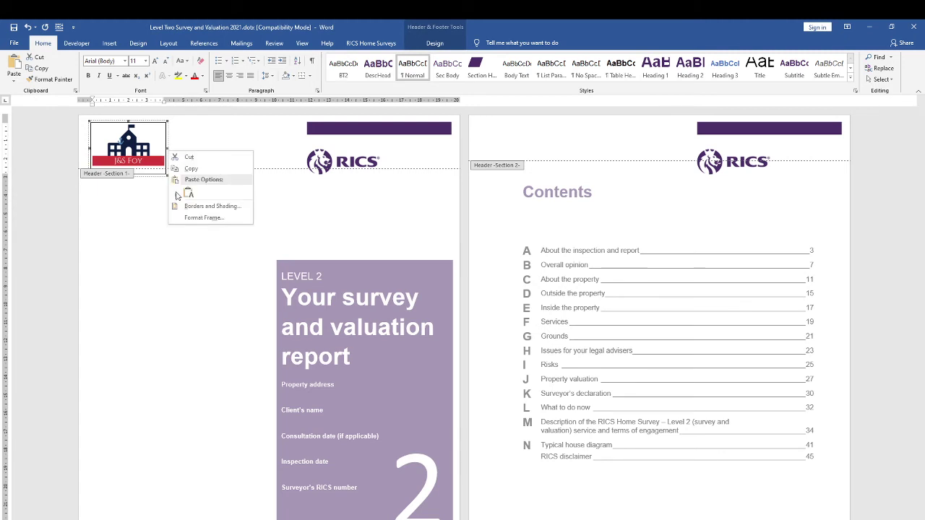
pyautogui.click(181, 218)
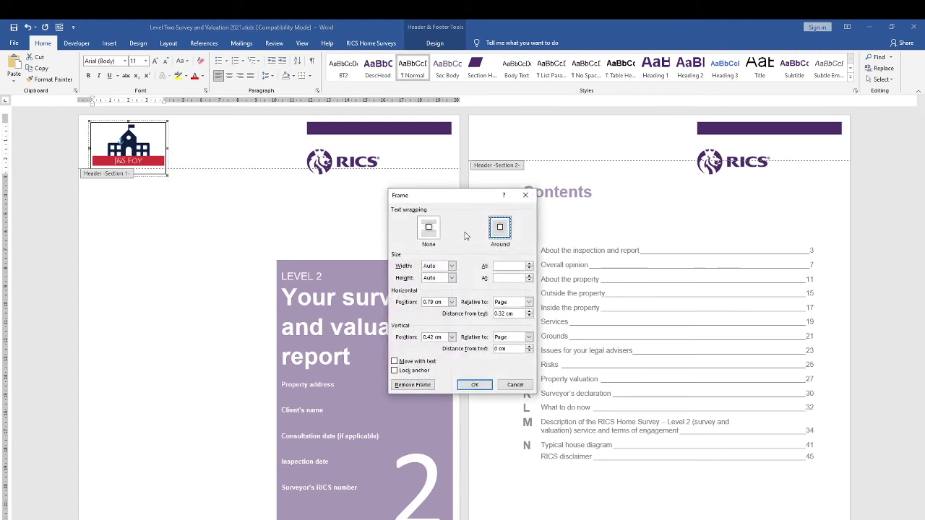
pyautogui.doubleClick(432, 337)
pyautogui.write('0')
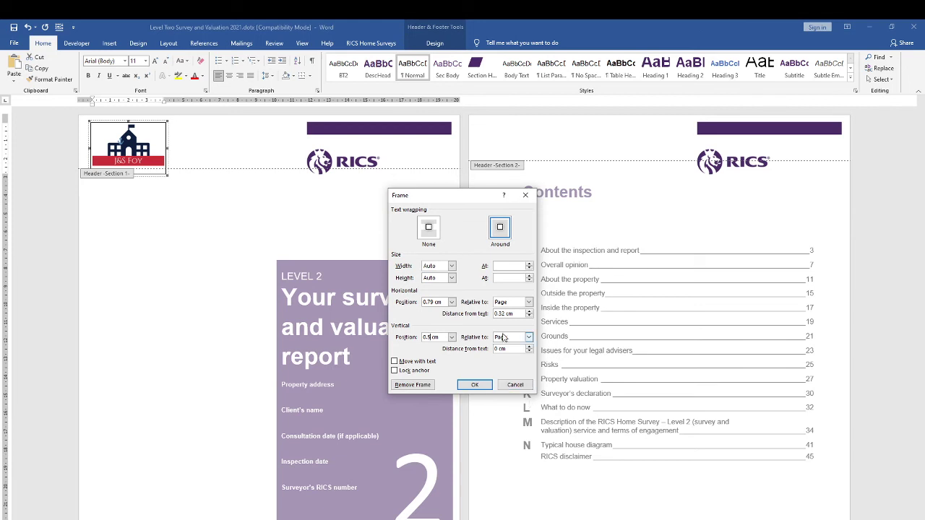
pyautogui.click(482, 388)
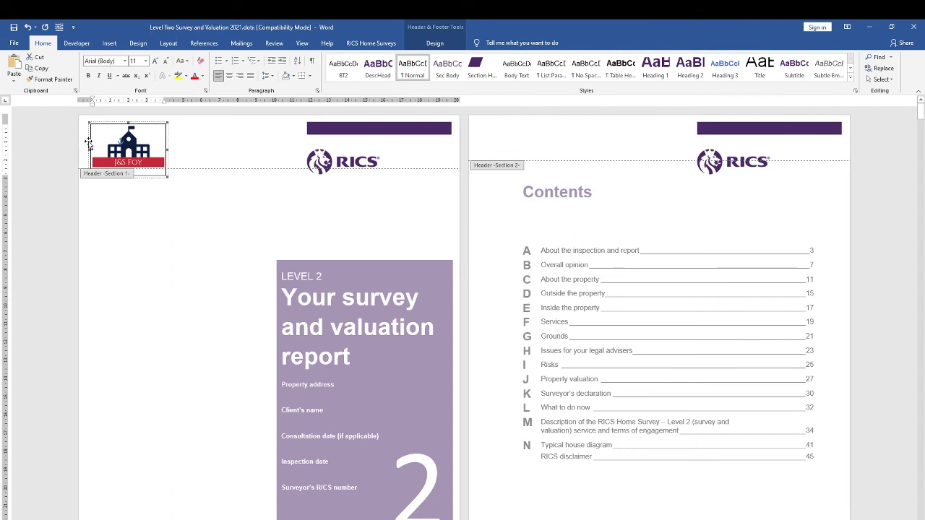
# Set the logo frame's horizontal position to 0.6 cm relative to the page.
pyautogui.rightClick(167, 147)
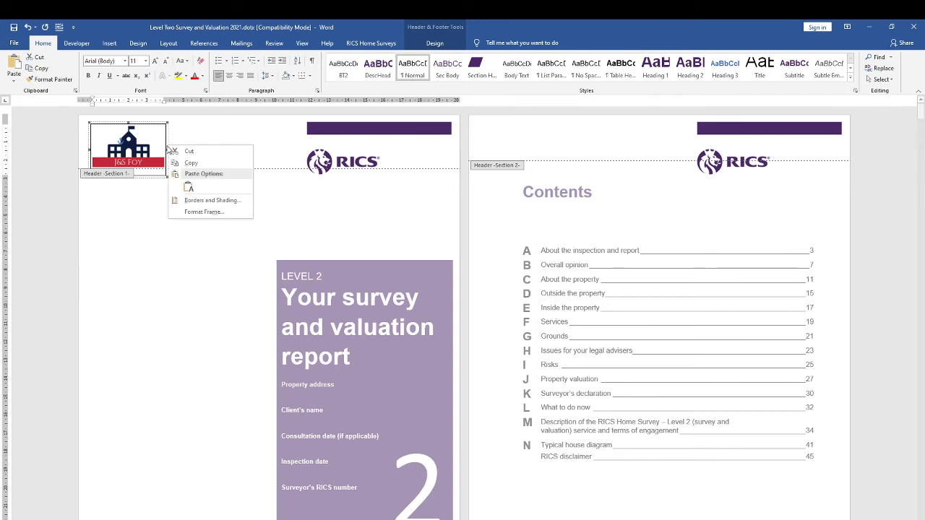
pyautogui.click(205, 212)
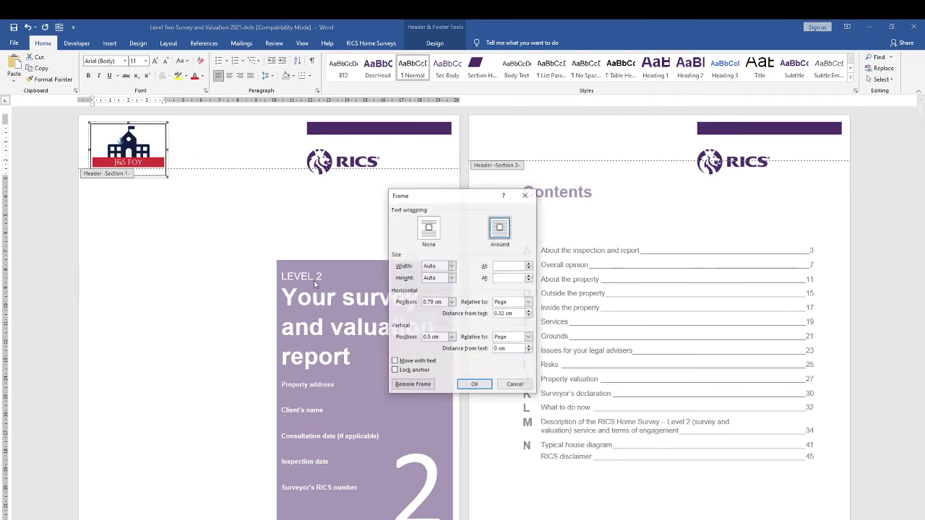
pyautogui.click(435, 303)
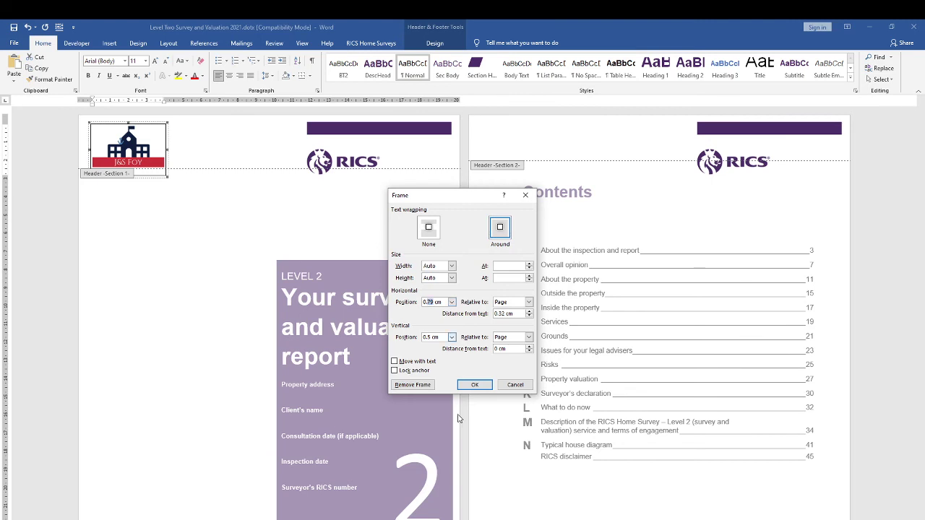
pyautogui.press('BackSpace')
pyautogui.press('BackSpace')
pyautogui.write('8')
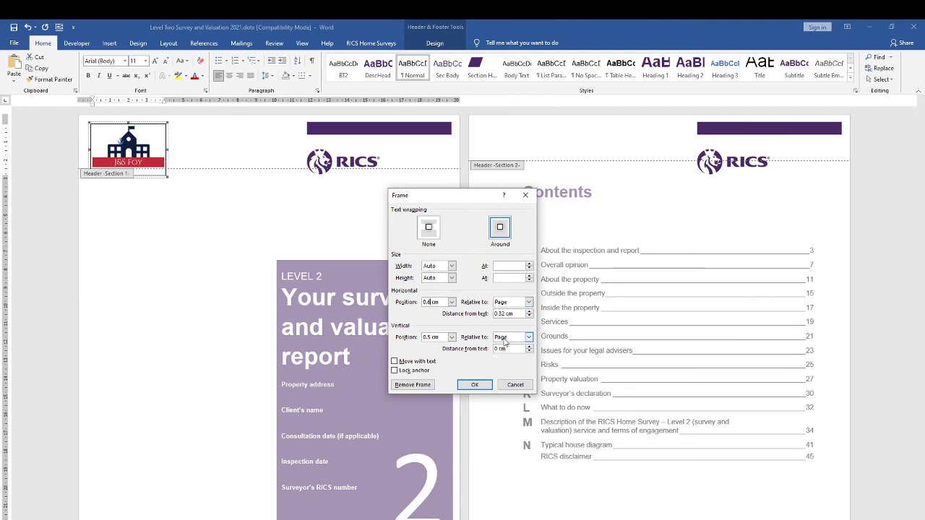
pyautogui.click(475, 385)
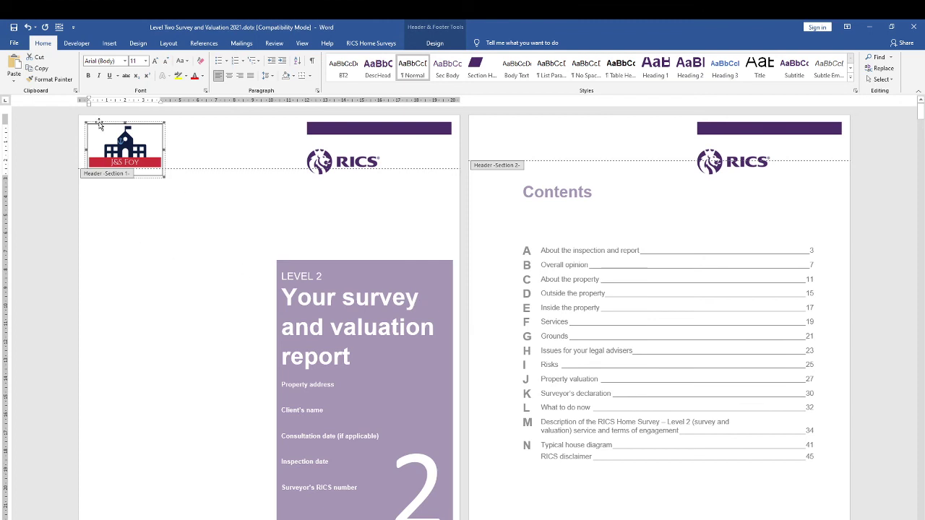
# Remove the border from the logo frame and return from the header to the document body.
pyautogui.rightClick(165, 159)
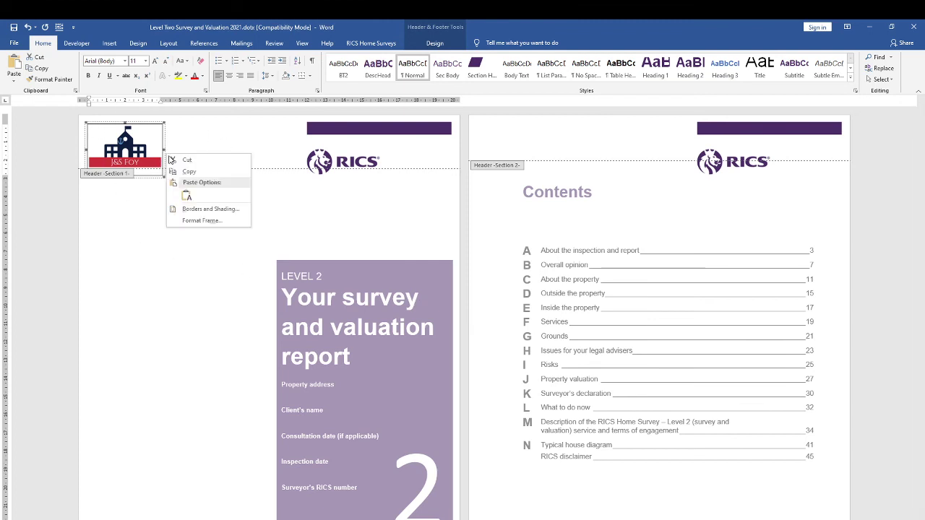
pyautogui.click(188, 210)
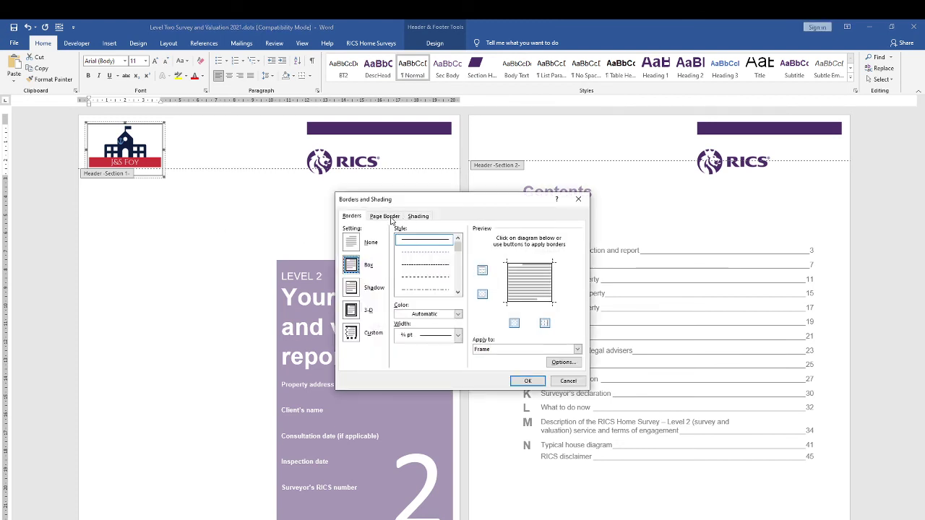
pyautogui.click(352, 244)
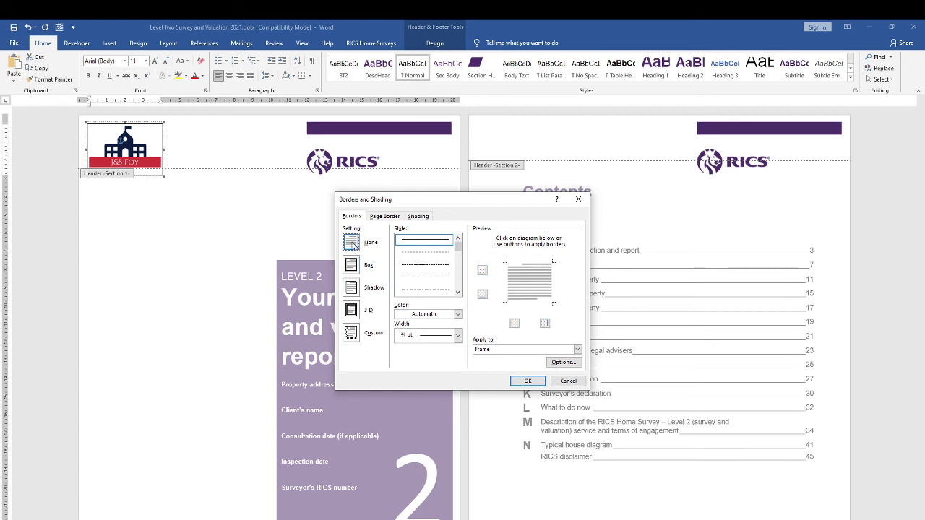
pyautogui.click(527, 381)
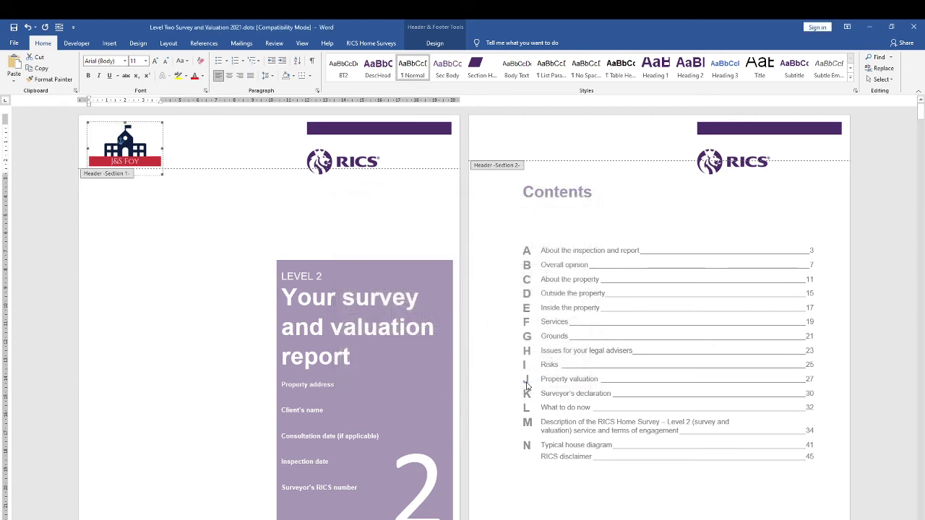
pyautogui.click(260, 161)
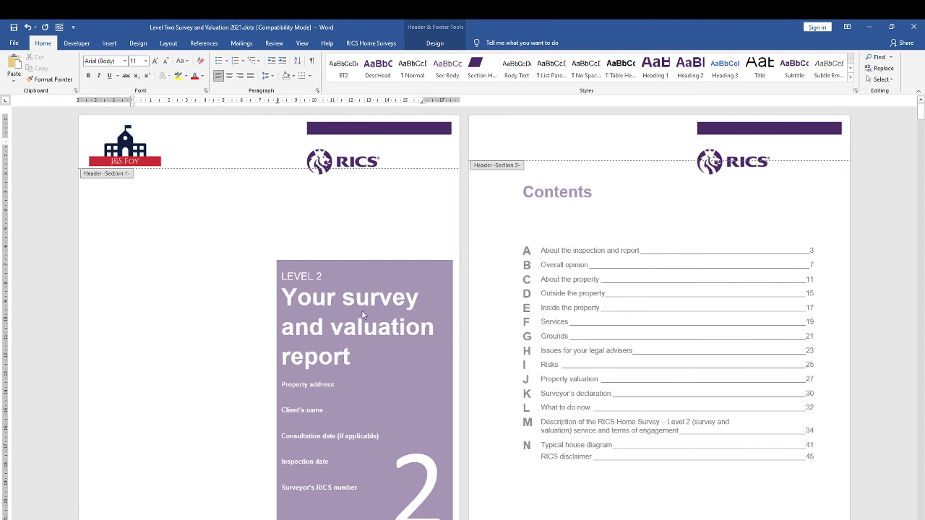
pyautogui.doubleClick(268, 284)
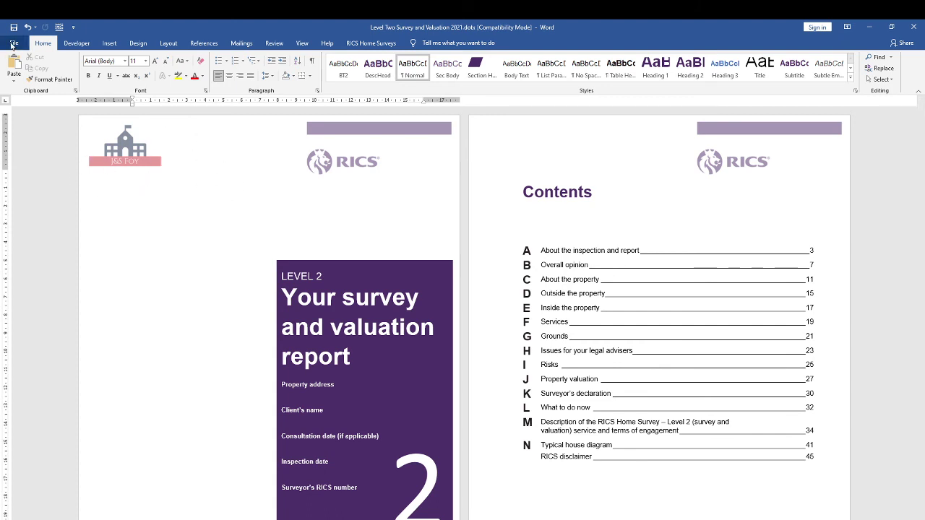
# Close the Level Two Survey and Valuation 2021 template and save its changes.
pyautogui.scroll(-3, 253, 227)
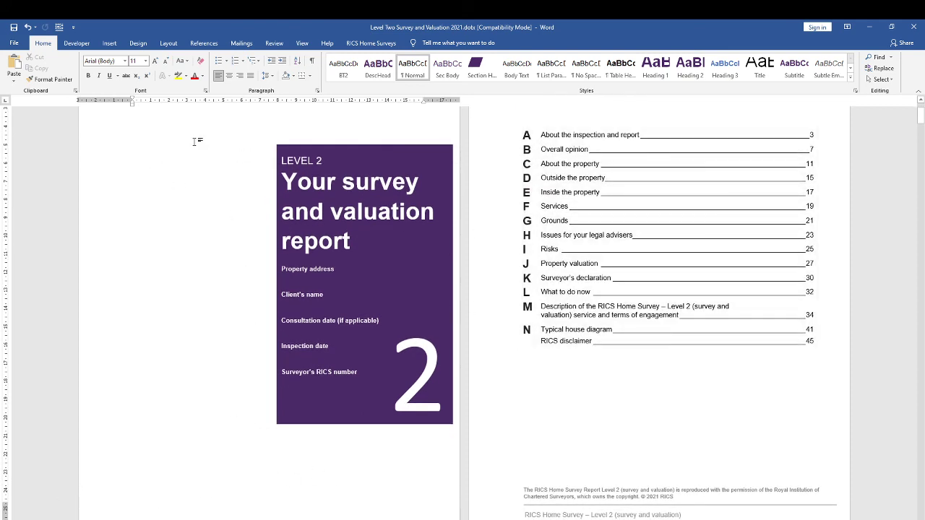
pyautogui.scroll(2, 203, 133)
pyautogui.scroll(1, 205, 156)
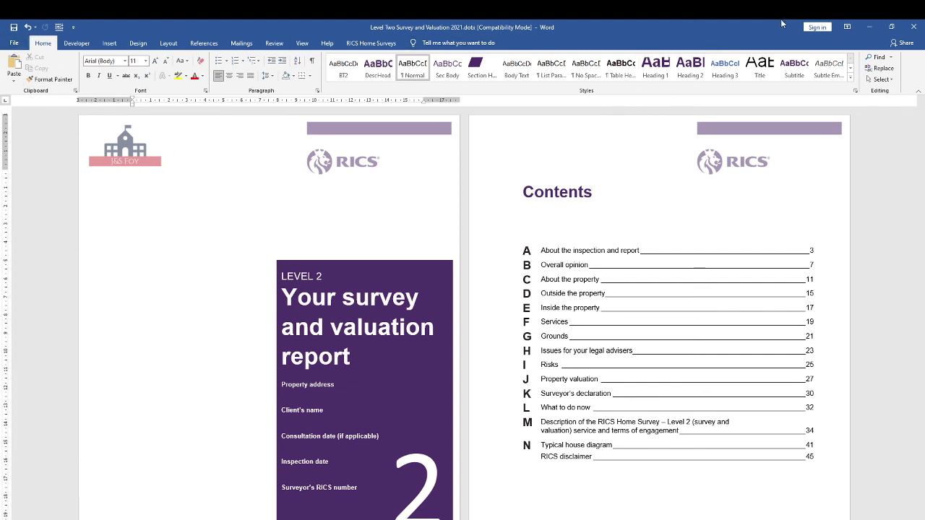
pyautogui.click(913, 29)
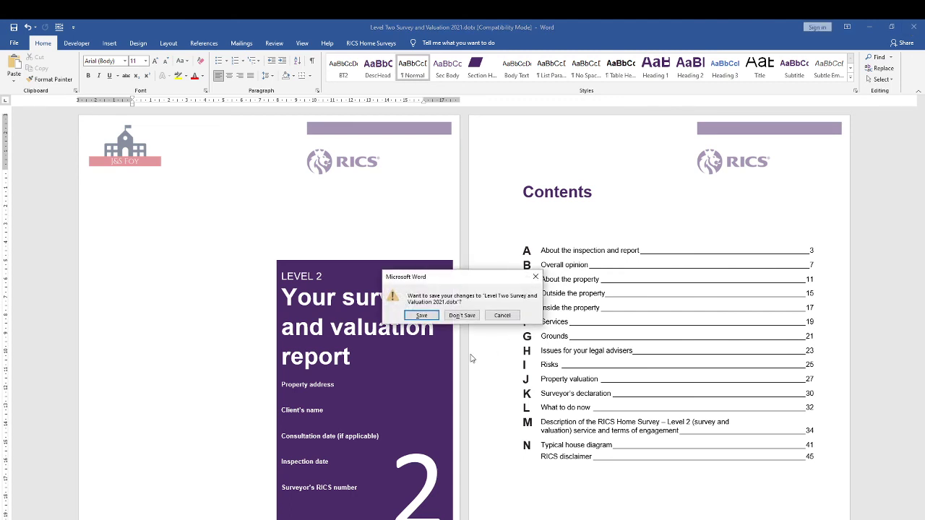
pyautogui.click(418, 315)
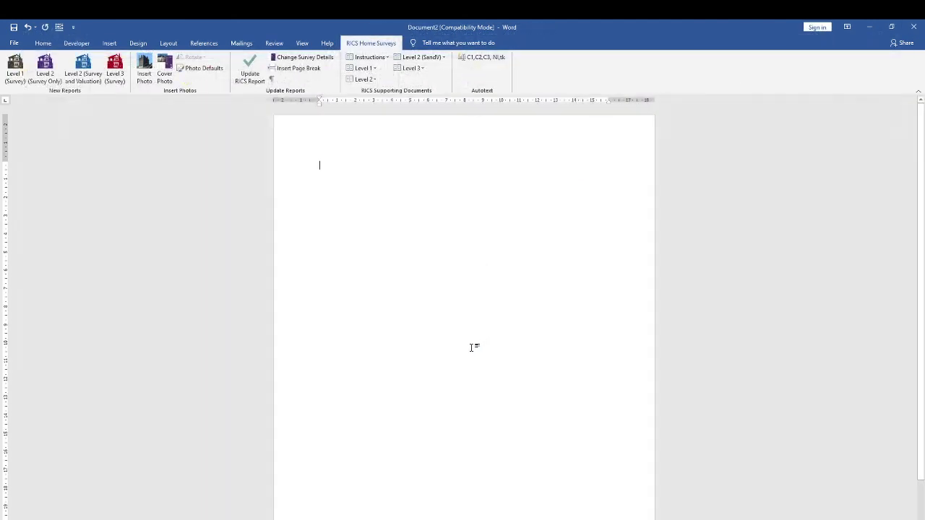
# Create a new Level 2 (Survey and Valuation) report from the template, skipping the survey details.
pyautogui.click(53, 67)
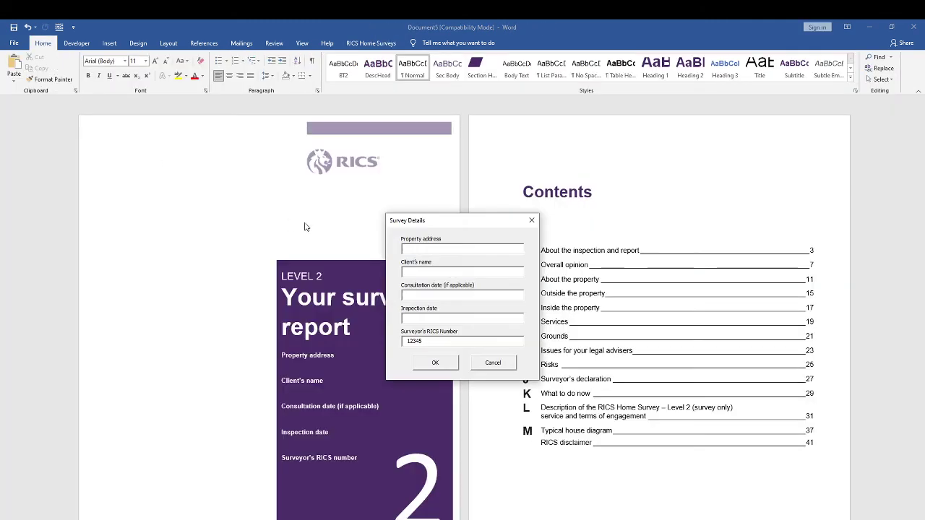
pyautogui.click(488, 364)
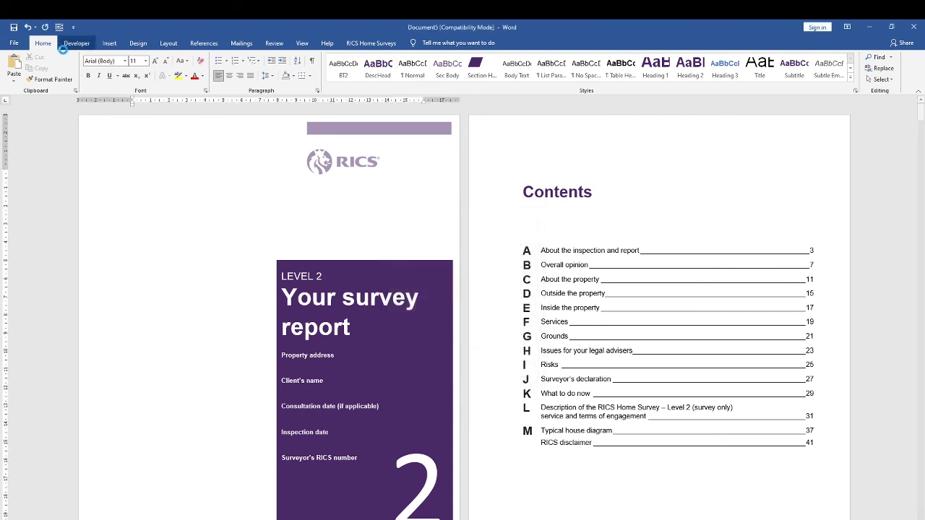
pyautogui.click(370, 43)
pyautogui.click(91, 67)
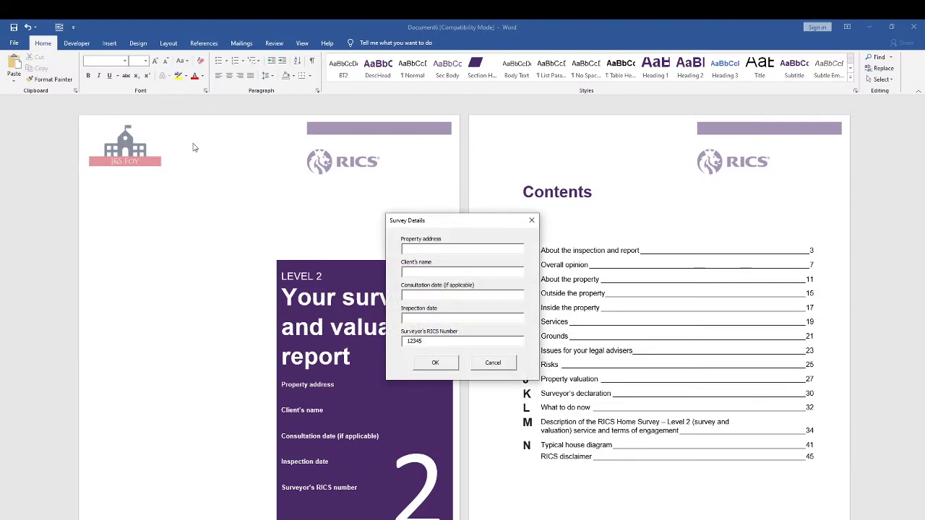
pyautogui.click(488, 364)
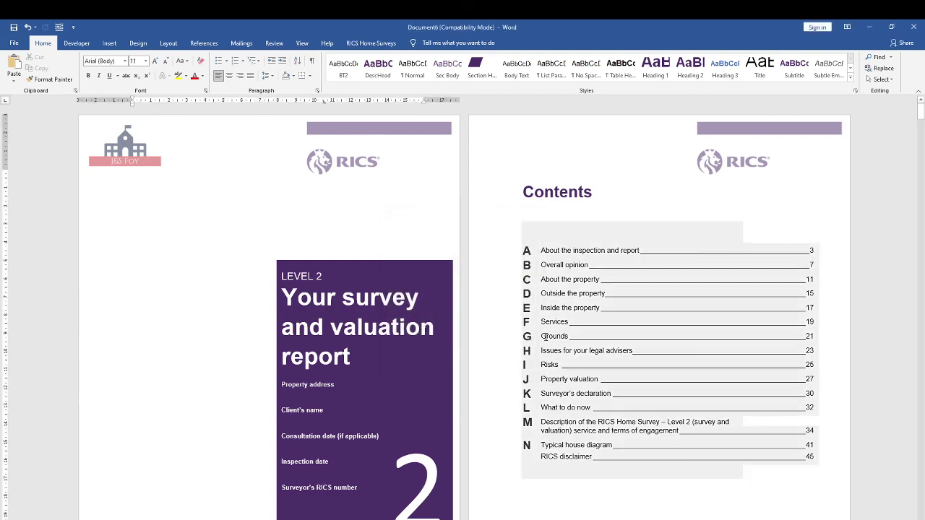
# Check the new report's standard paragraphs under Overall opinion of property in section B and the logo on its cover page.
pyautogui.scroll(-15, 543, 336)
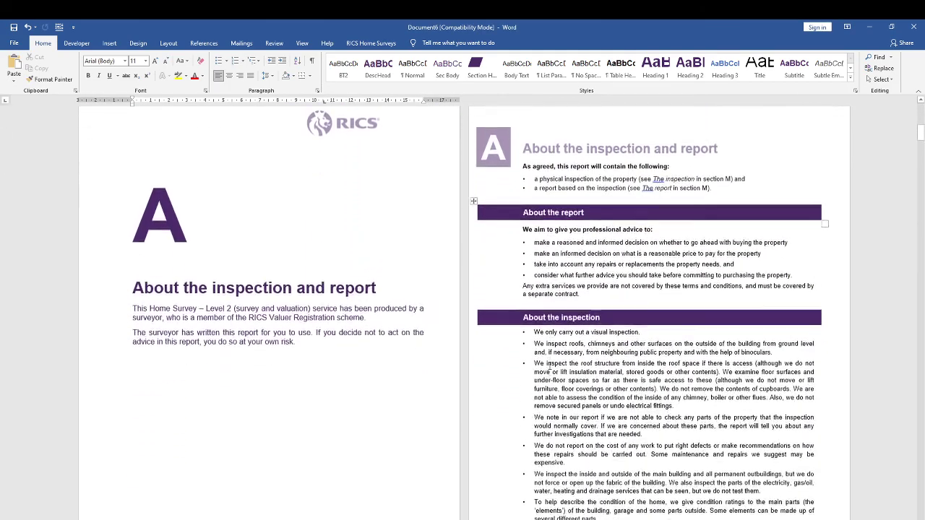
pyautogui.scroll(-12, 548, 366)
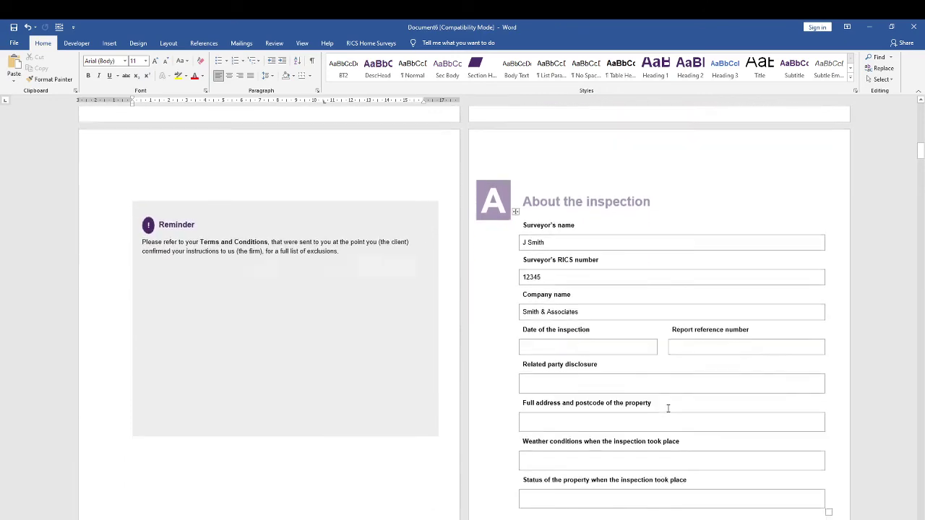
pyautogui.scroll(-10, 668, 409)
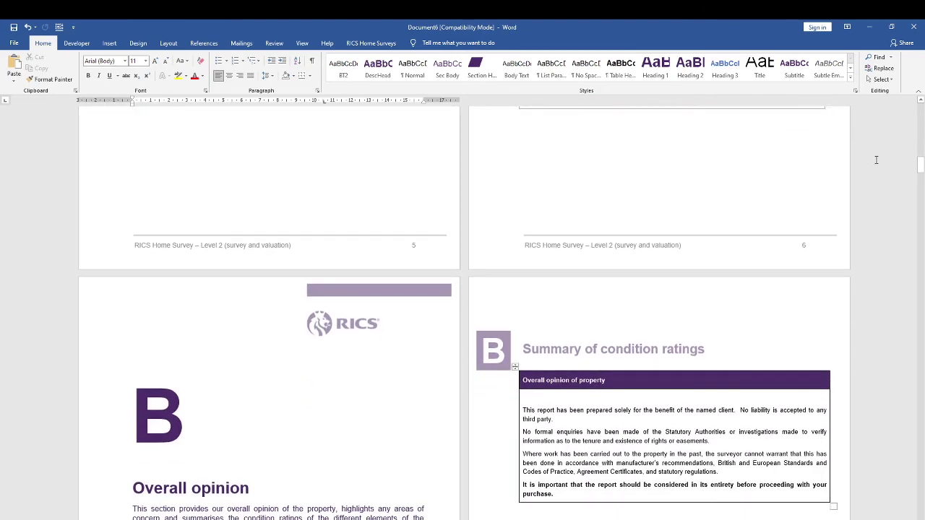
pyautogui.moveTo(921, 165); pyautogui.dragTo(920, 103)
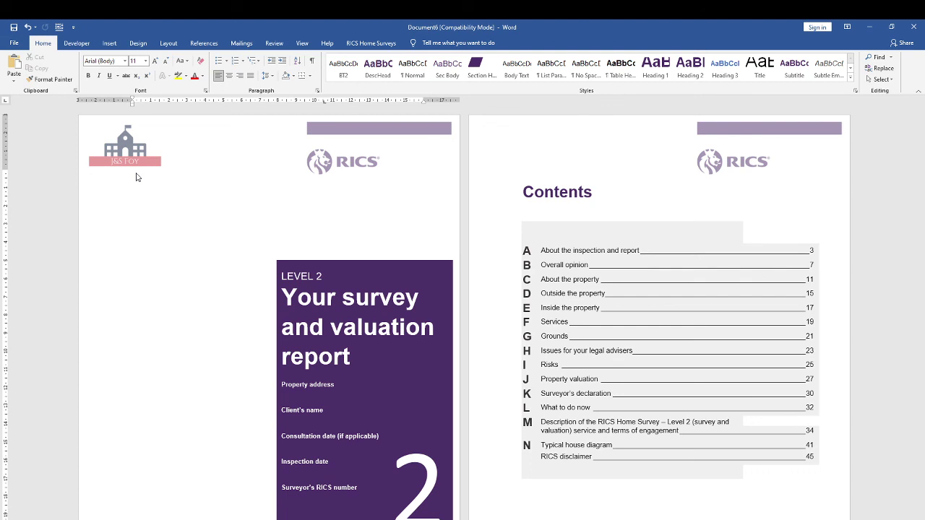
pyautogui.click(372, 43)
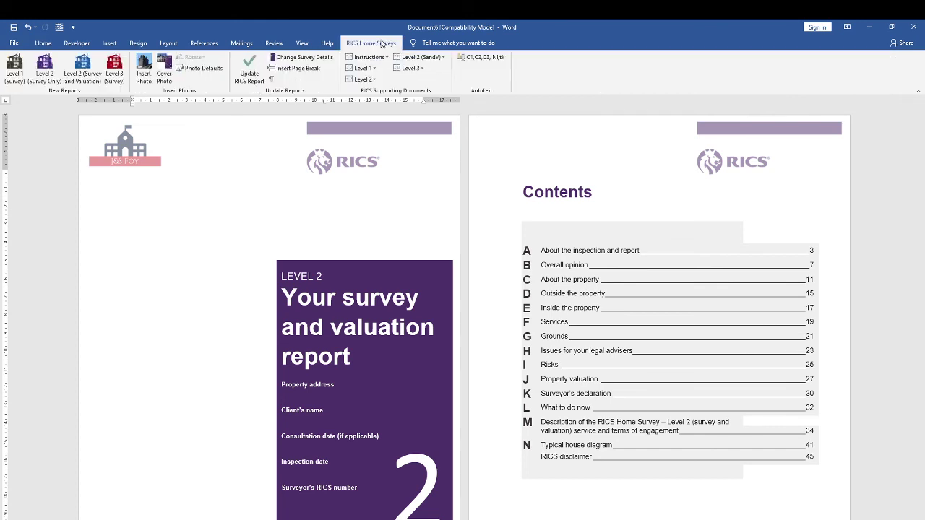